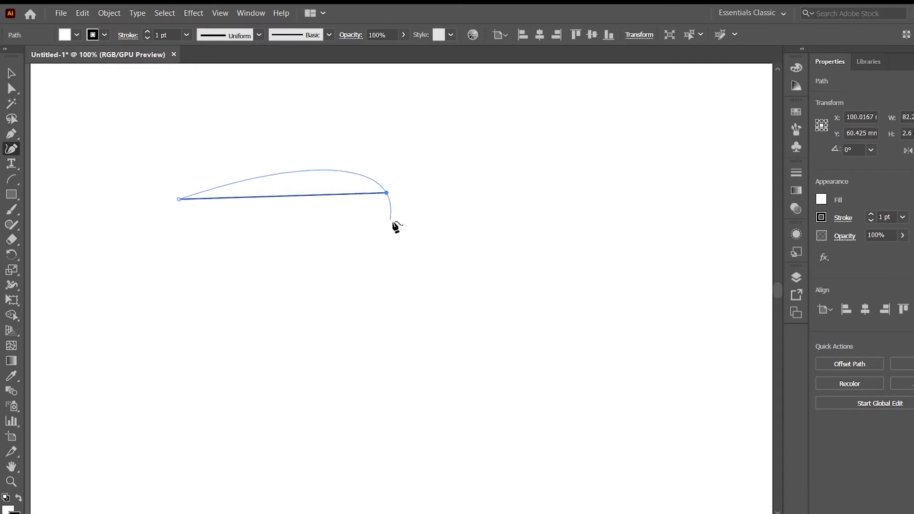
click(391, 394)
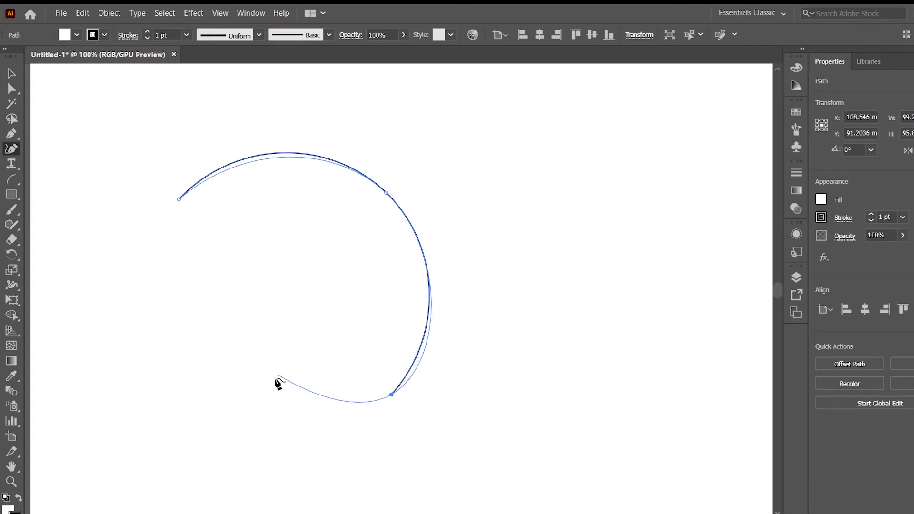
key(ctrl)
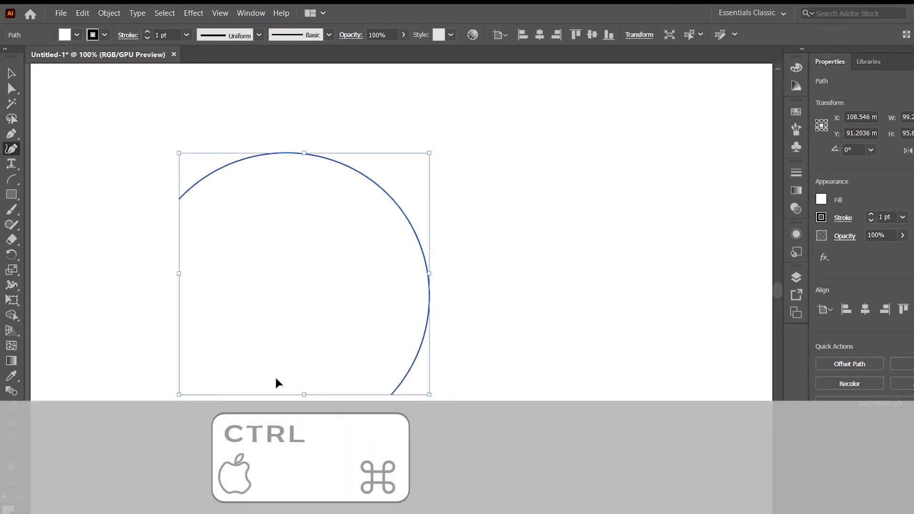
key(ctrl+z)
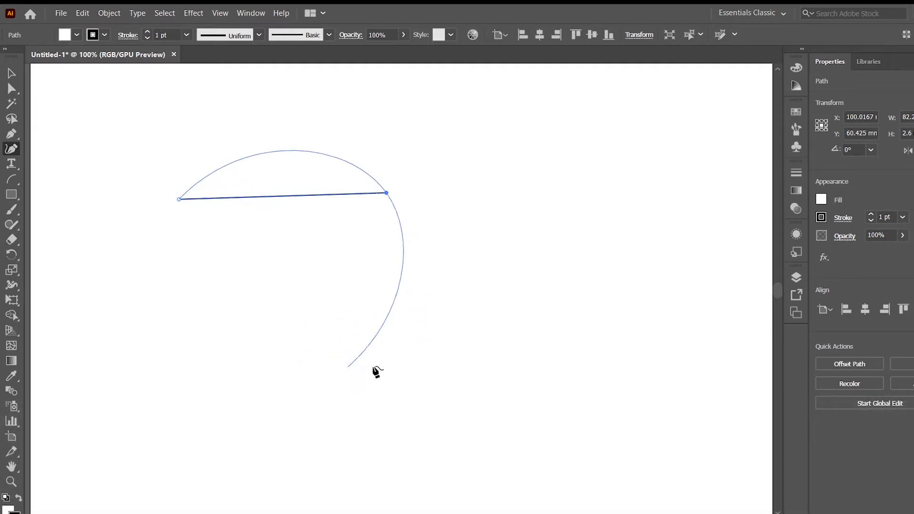
- Add a third curved anchor point below the second one to extend the path into an arc
click(352, 376)
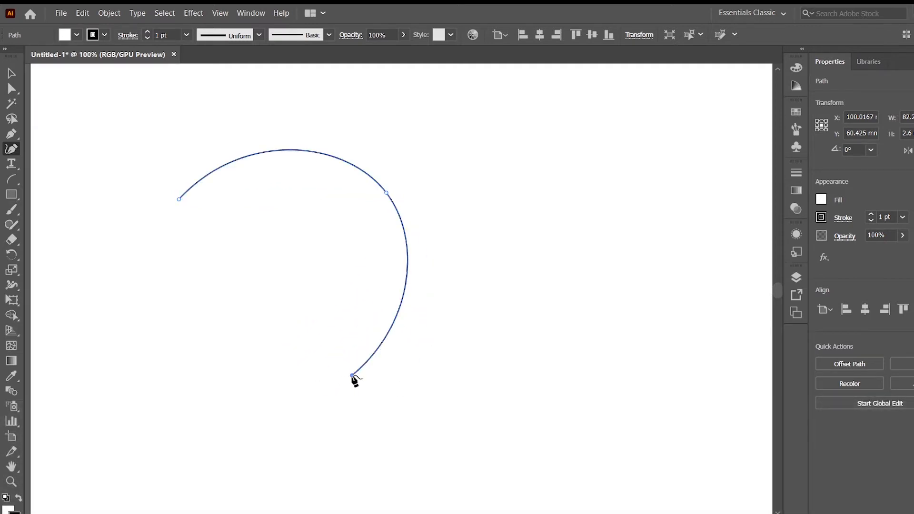
click(223, 360)
key(ctrl+z)
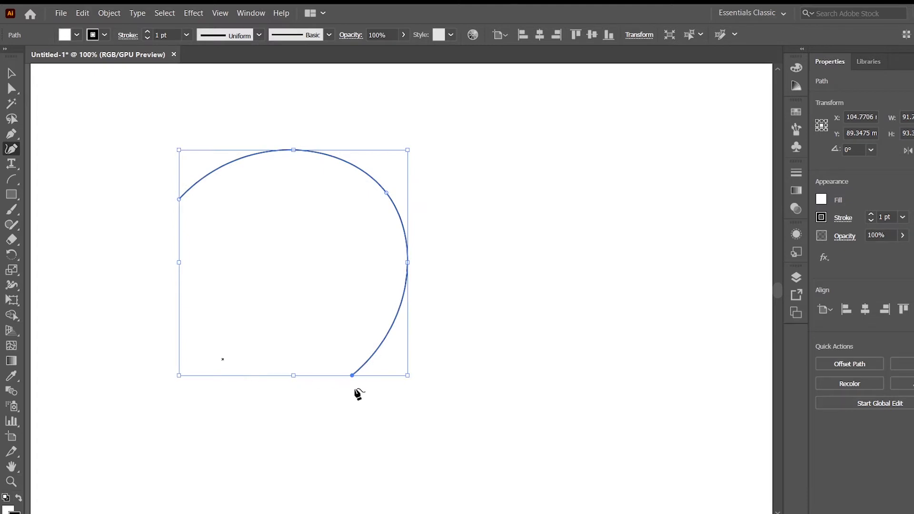
click(83, 13)
key(Escape)
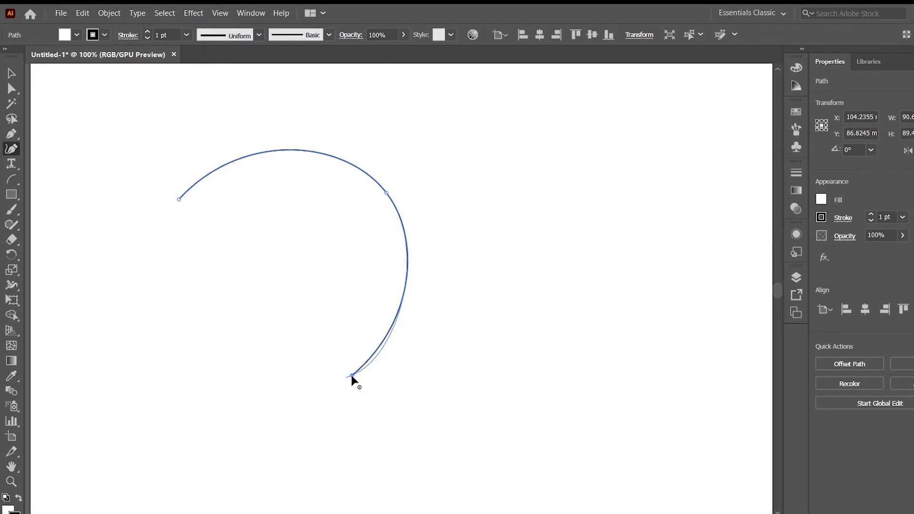
- Move the arc's lower end anchor point outward and down to widen the curve
click(353, 376)
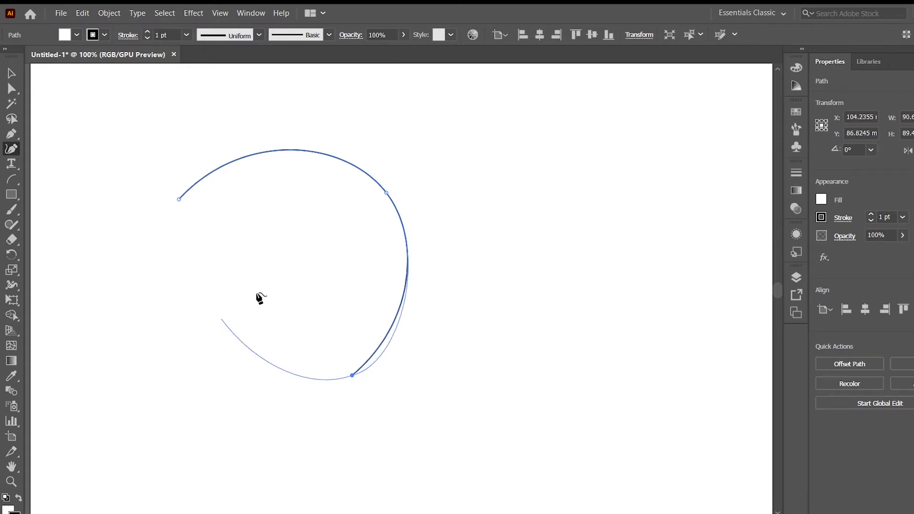
drag(353, 376, 401, 408)
click(400, 408)
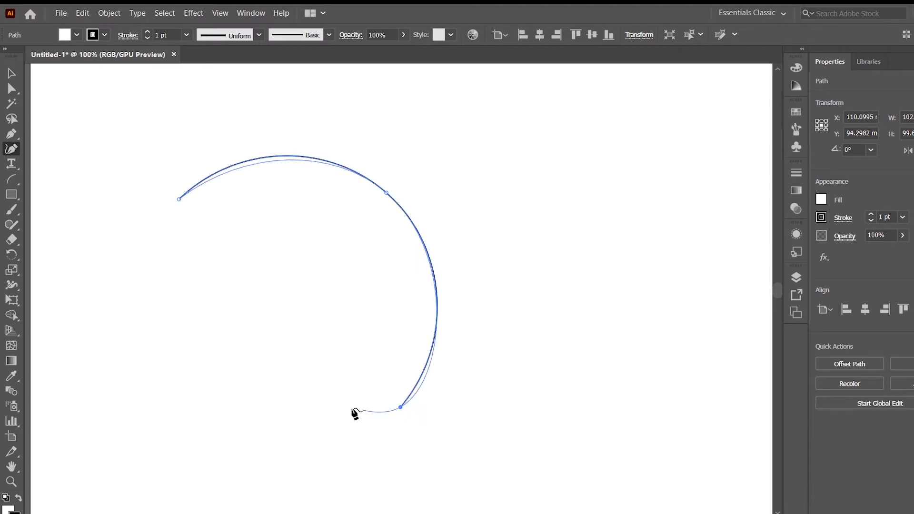
click(197, 424)
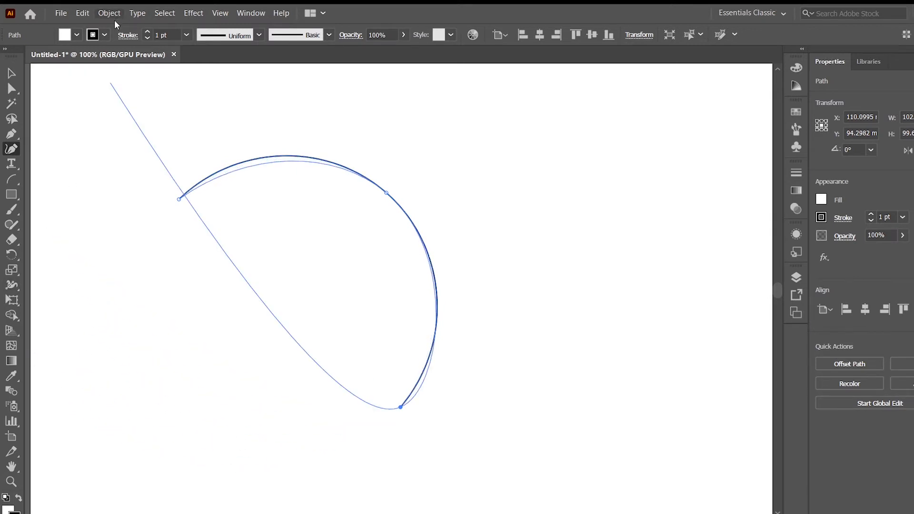
- Give the arc a blue stroke and a green fill
click(105, 34)
click(92, 66)
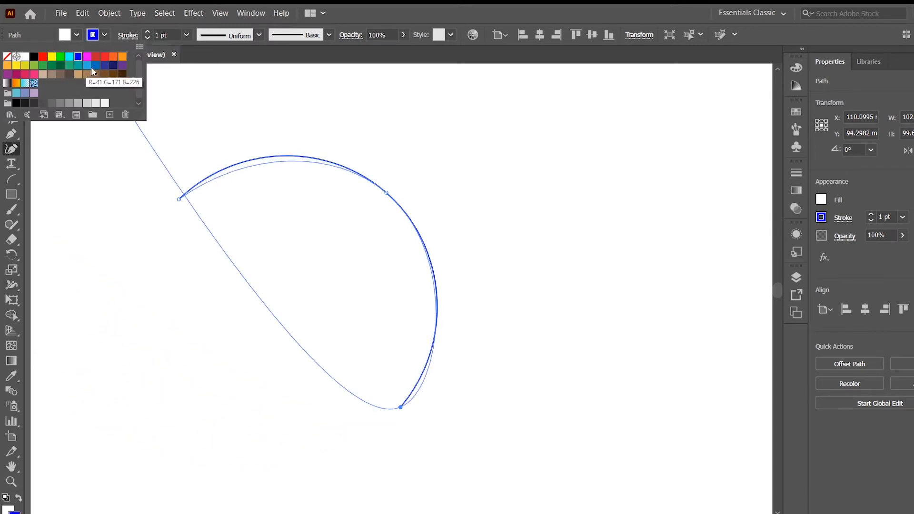
click(76, 36)
click(77, 36)
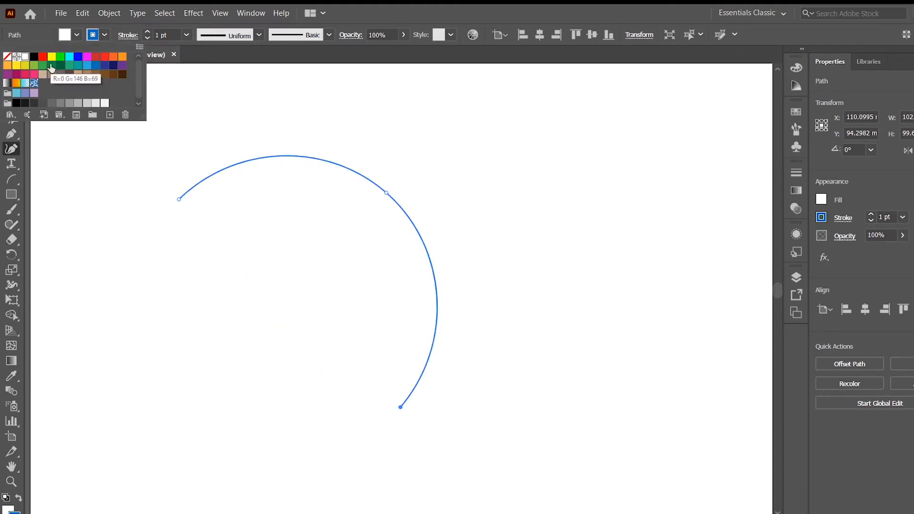
click(52, 57)
click(52, 65)
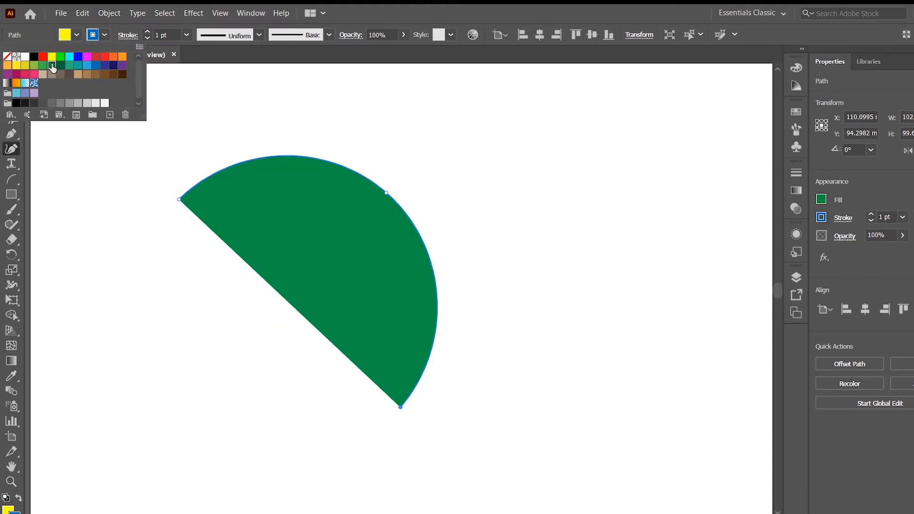
- Raise the arc's stroke weight to 5 pt and set its fill to yellow
click(147, 32)
click(148, 32)
click(148, 32)
click(147, 32)
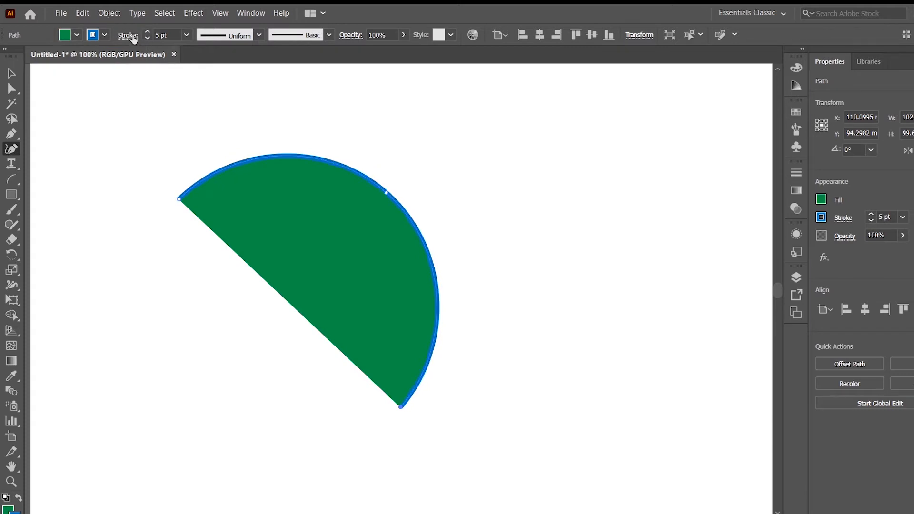
click(79, 35)
click(52, 57)
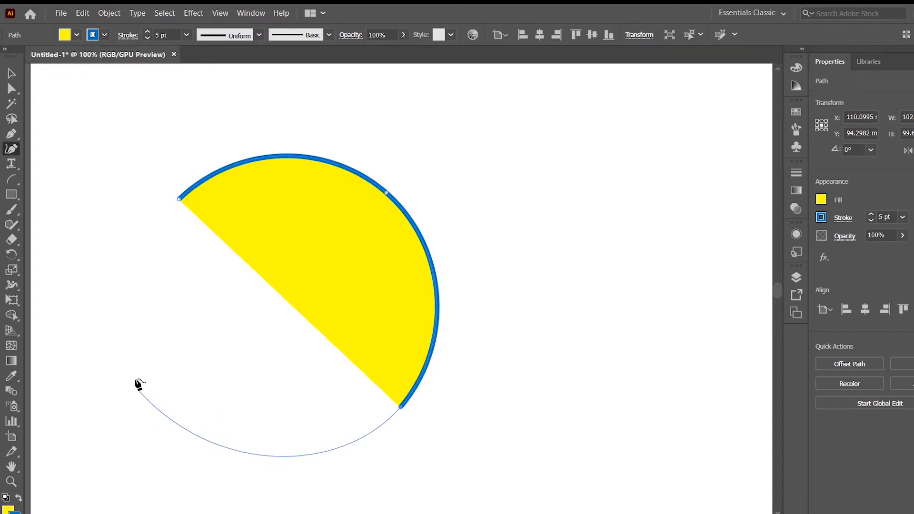
- Add a fourth curved anchor point at the yellow shape's lower left, end the path, then resume it and close it at its starting point
click(173, 346)
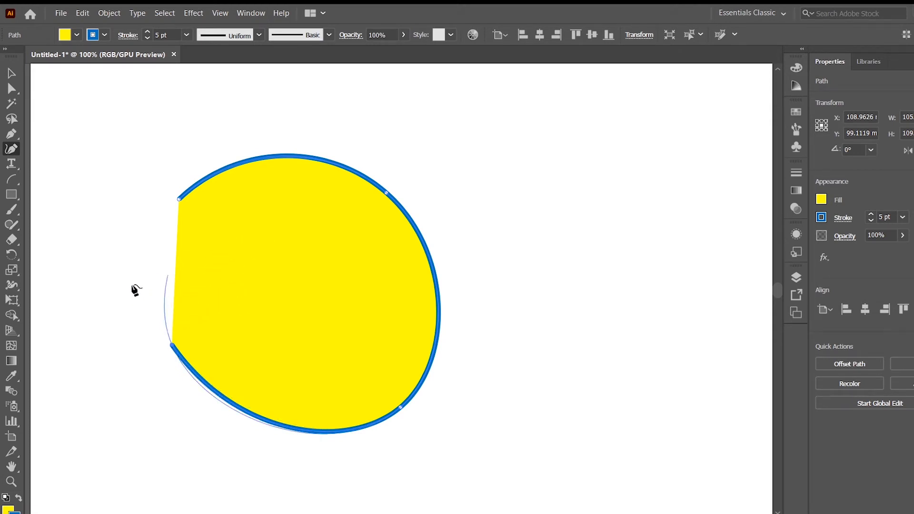
key(Escape)
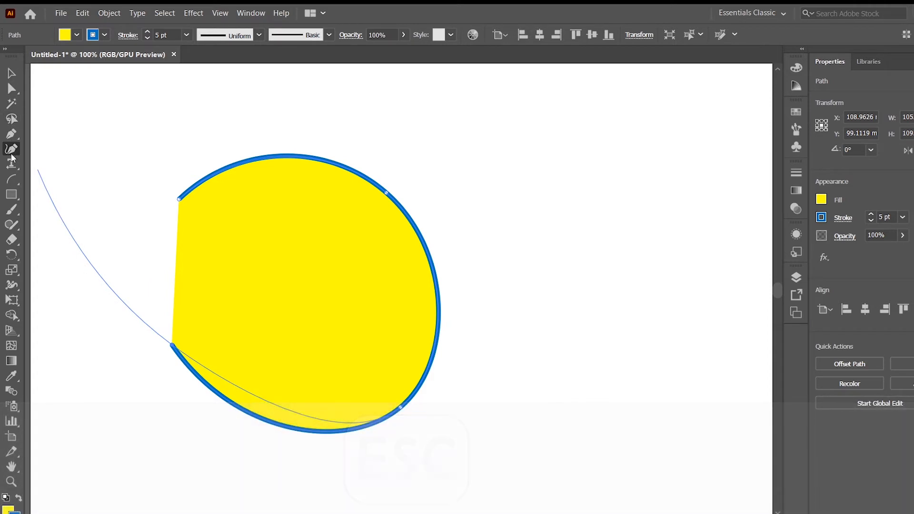
key(Escape)
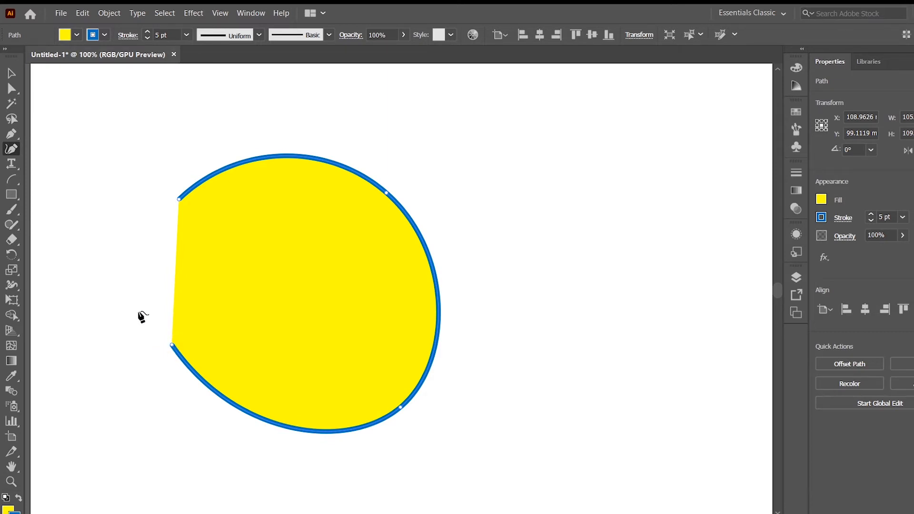
click(171, 346)
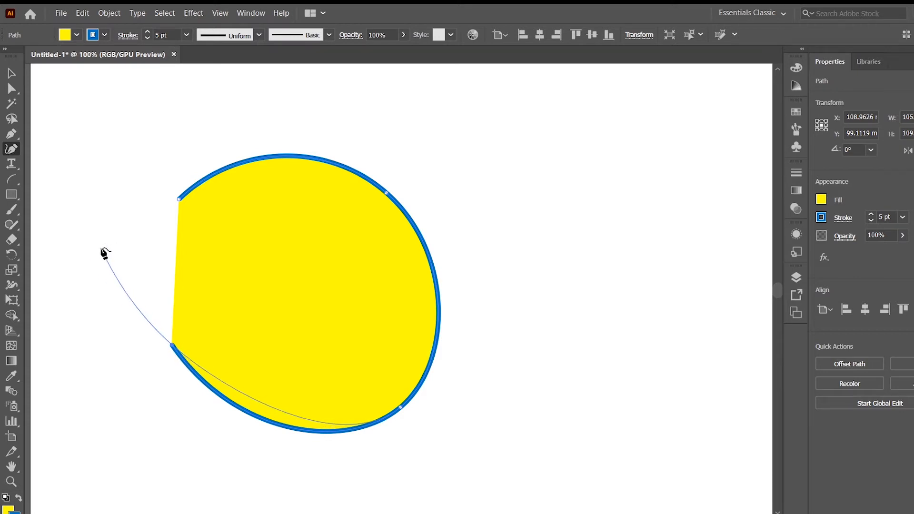
click(179, 199)
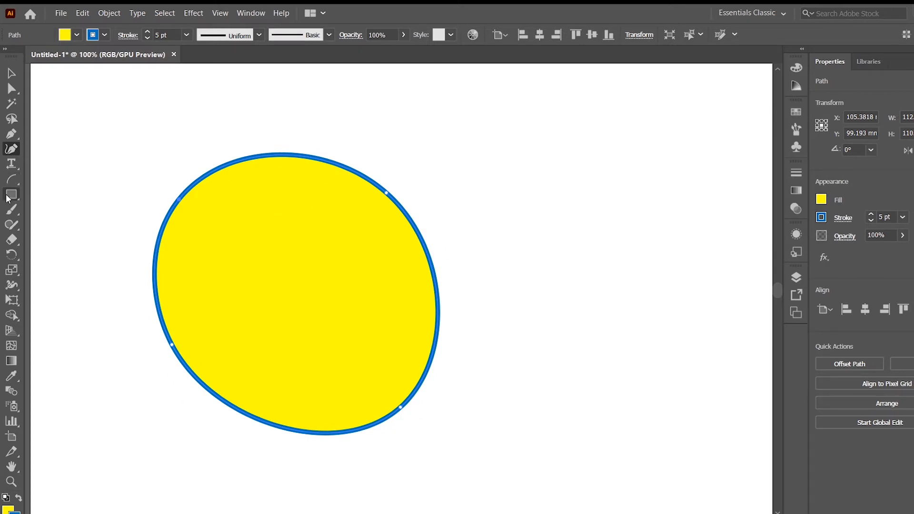
- Draw an open path of straight segments through five corner points with the Pen tool, beside the yellow shape
click(11, 135)
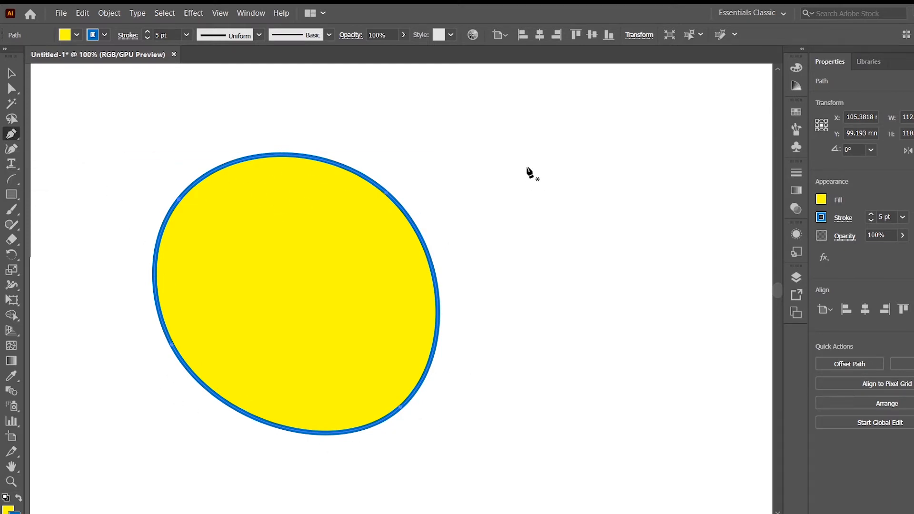
click(486, 136)
click(631, 135)
click(638, 233)
click(497, 269)
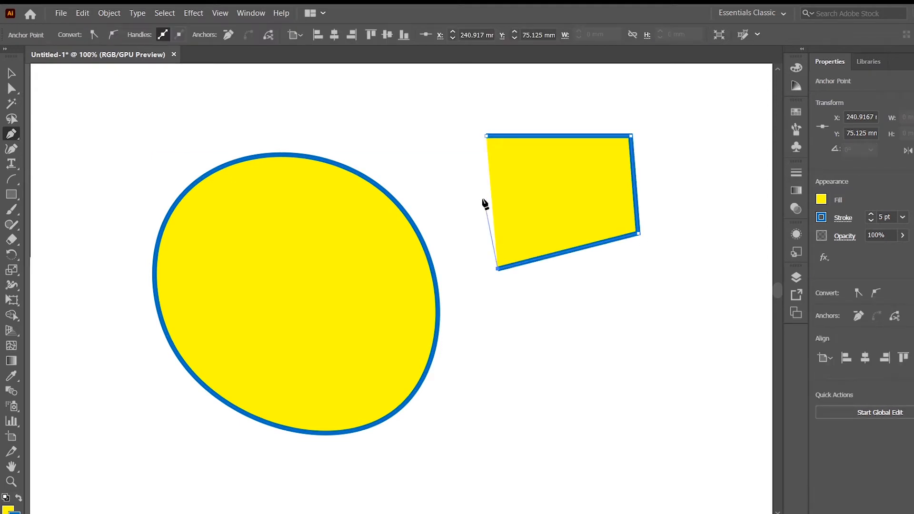
click(476, 208)
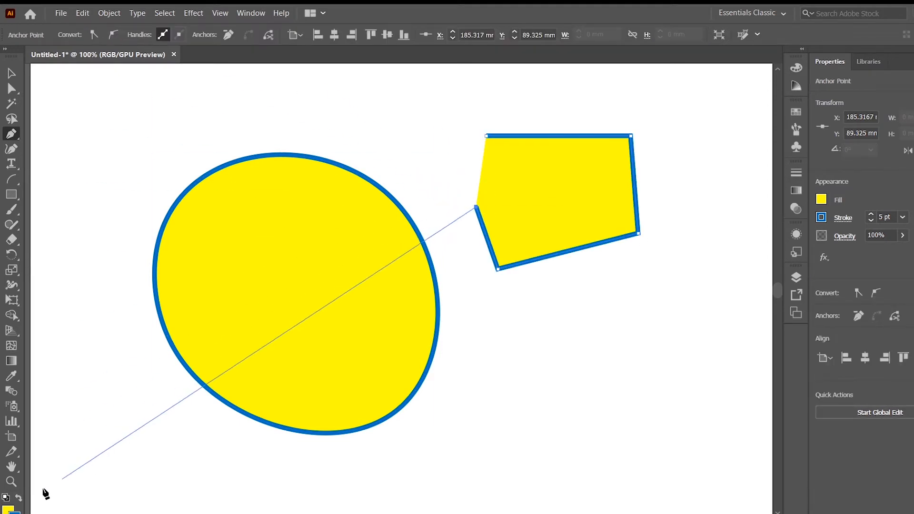
- Remove the fill from the open straight-sided path and move the path slightly up and to the left
key(F6)
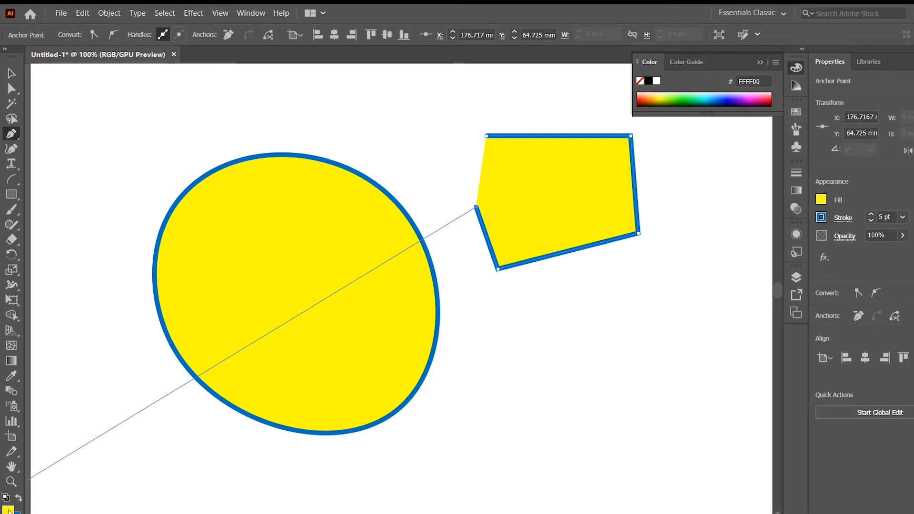
click(643, 81)
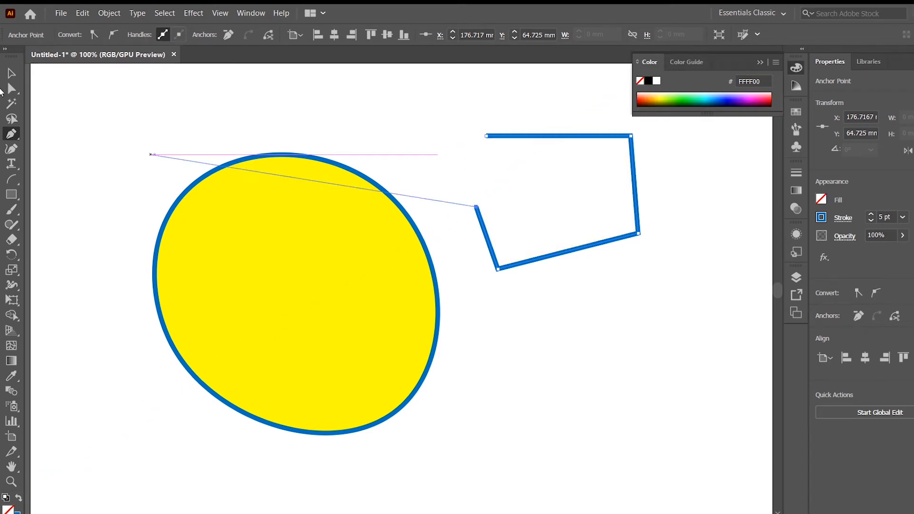
key(v)
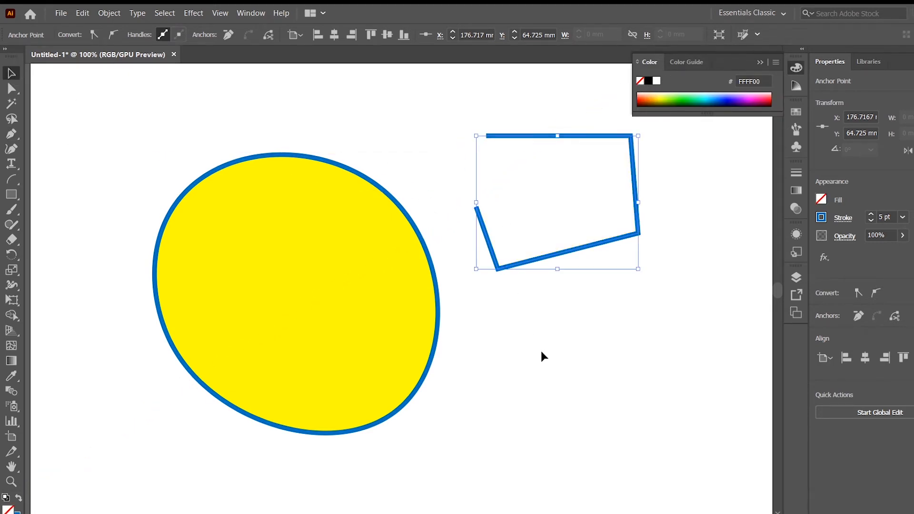
click(542, 350)
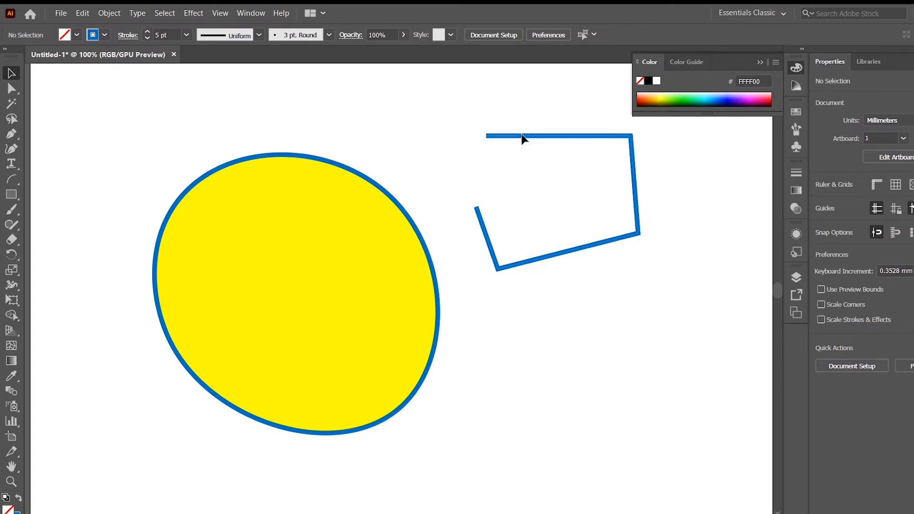
drag(522, 136, 492, 89)
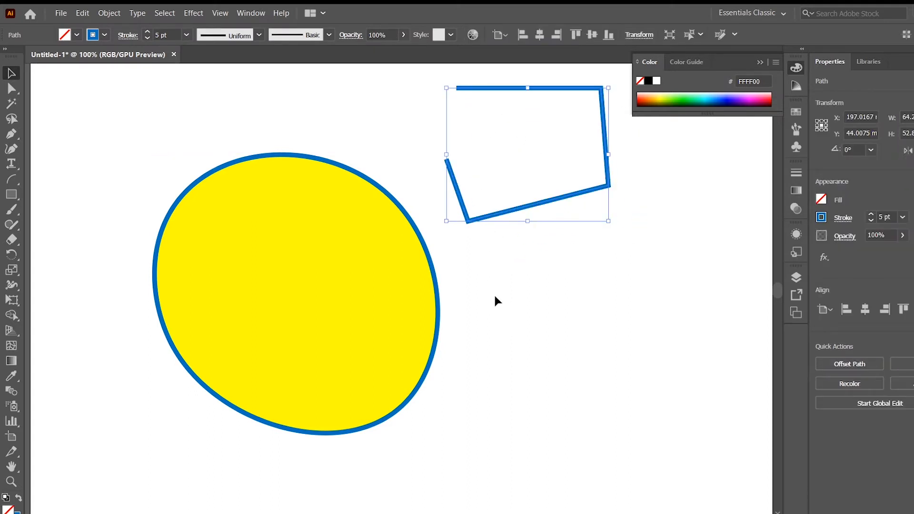
- Close the open straight-sided path with a curved segment between its two end points using the Curvature tool
click(11, 150)
click(446, 159)
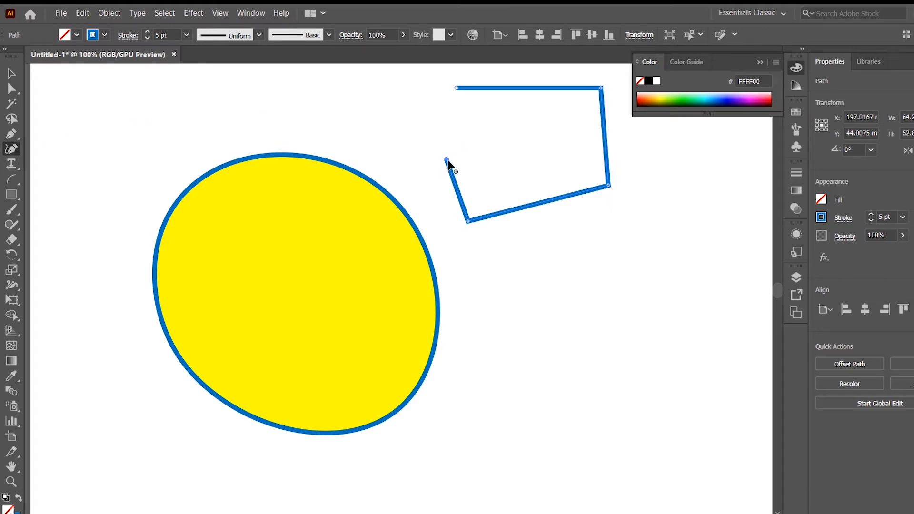
click(457, 89)
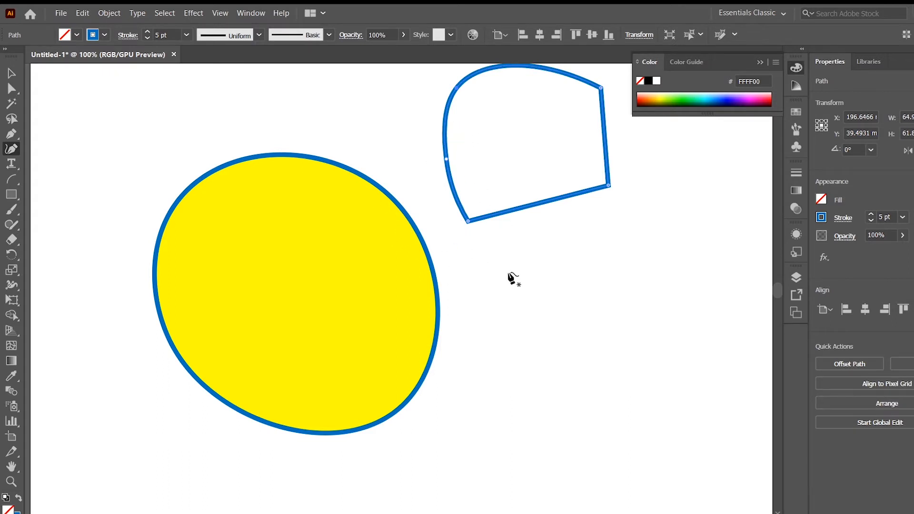
- Draw a closed straight-sided shape through six corner points with the Curvature tool, beside the yellow shape and below the blue outline
scroll(516, 285, down, 2)
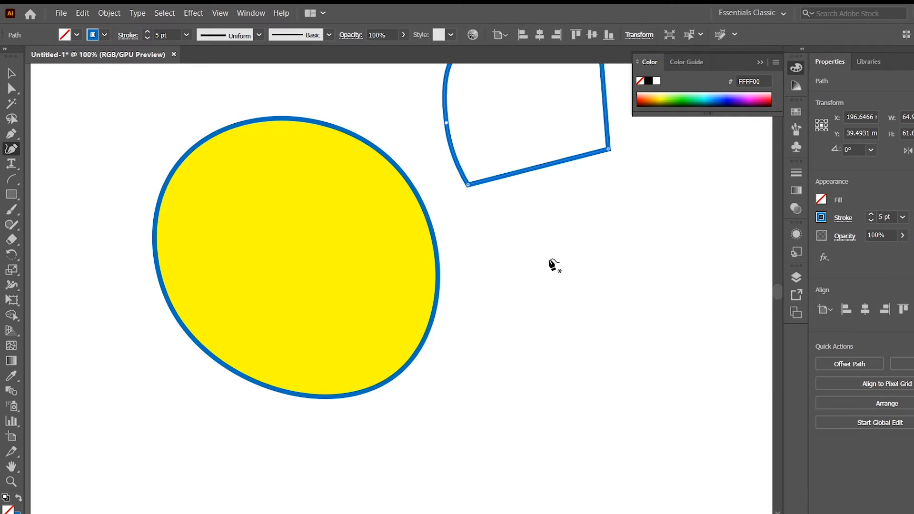
click(517, 257)
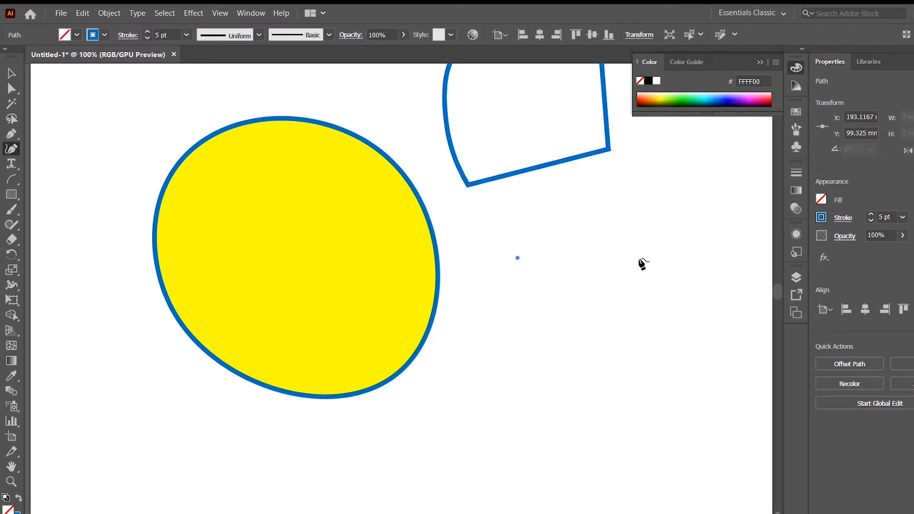
mouse_move(641, 258)
mouse_down()
mouse_move(645, 369)
mouse_move(638, 258)
mouse_up()
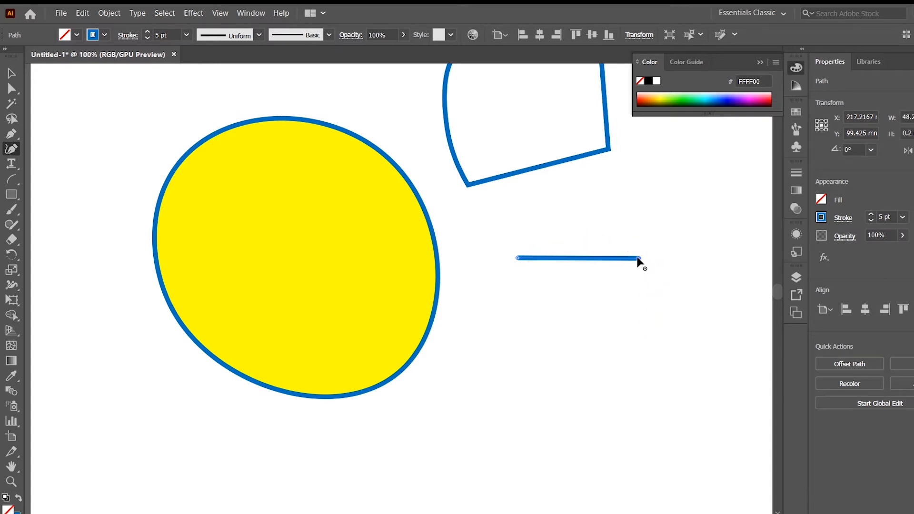
click(633, 375)
click(491, 403)
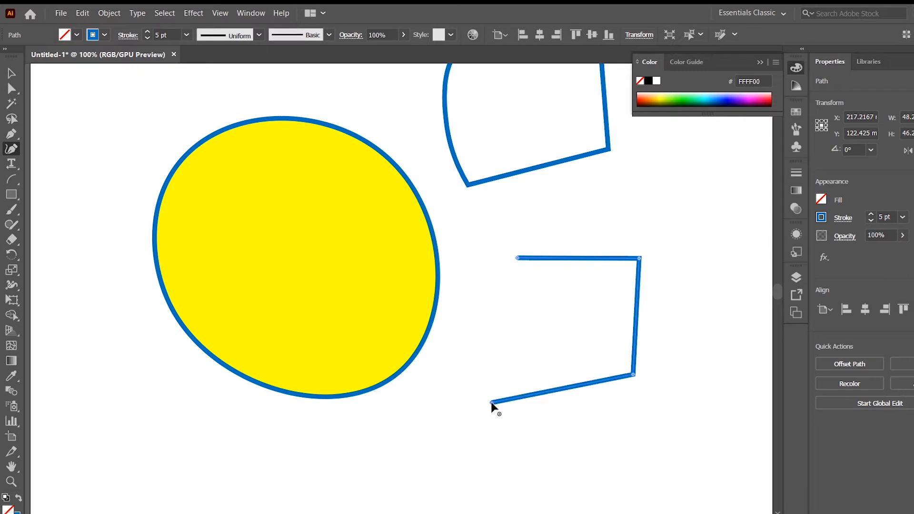
key(alt)
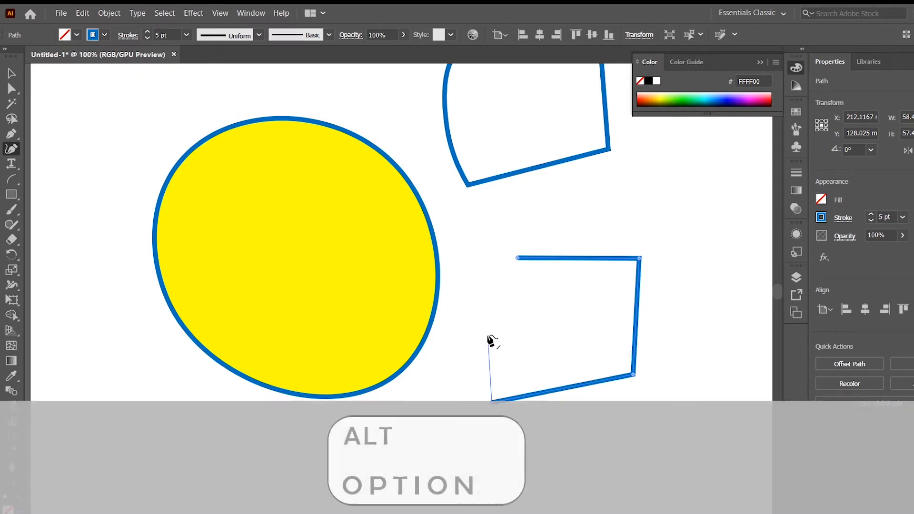
click(488, 337)
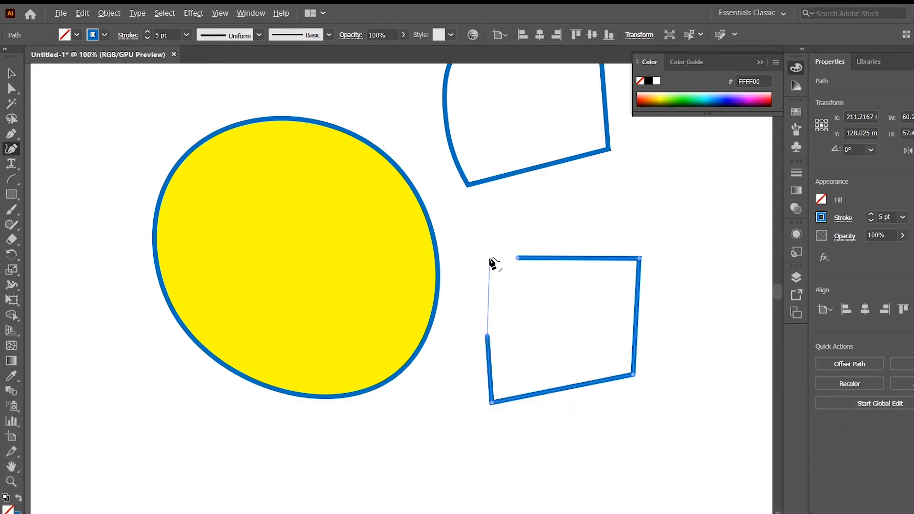
click(490, 259)
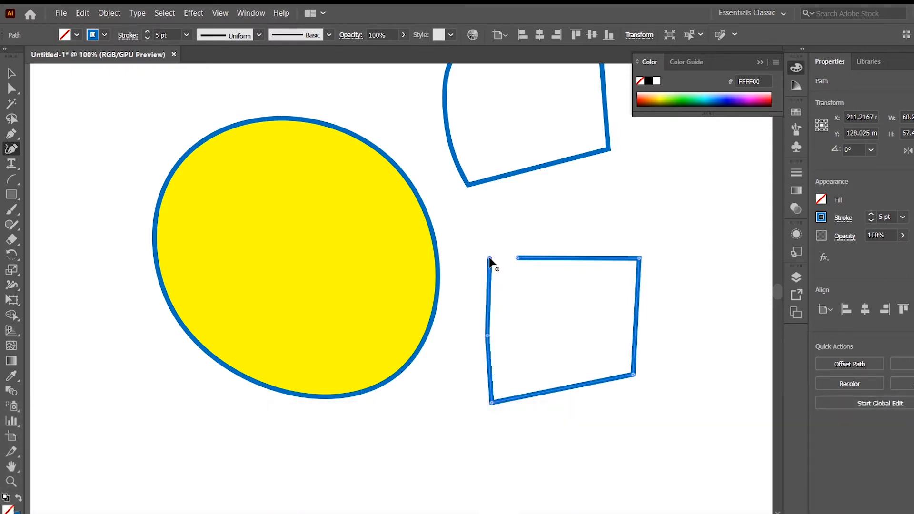
click(519, 259)
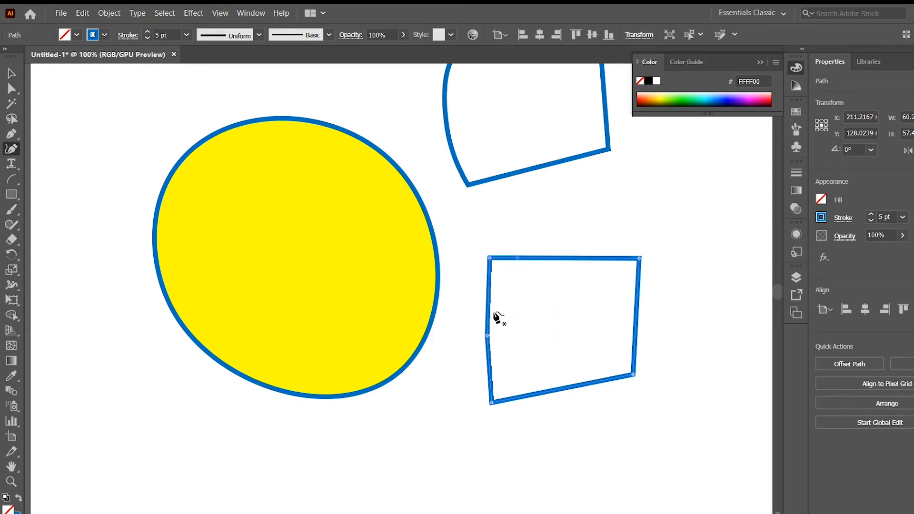
- Draw an open curved path through four anchor points beside the yellow shape, overlapping its left edge, with the Curvature tool
scroll(496, 315, down, 3)
drag(435, 187, 446, 271)
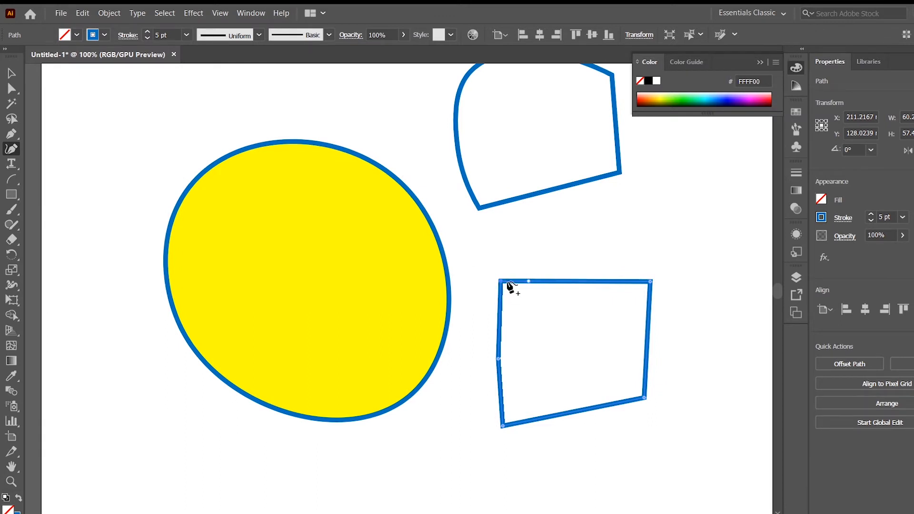
click(68, 190)
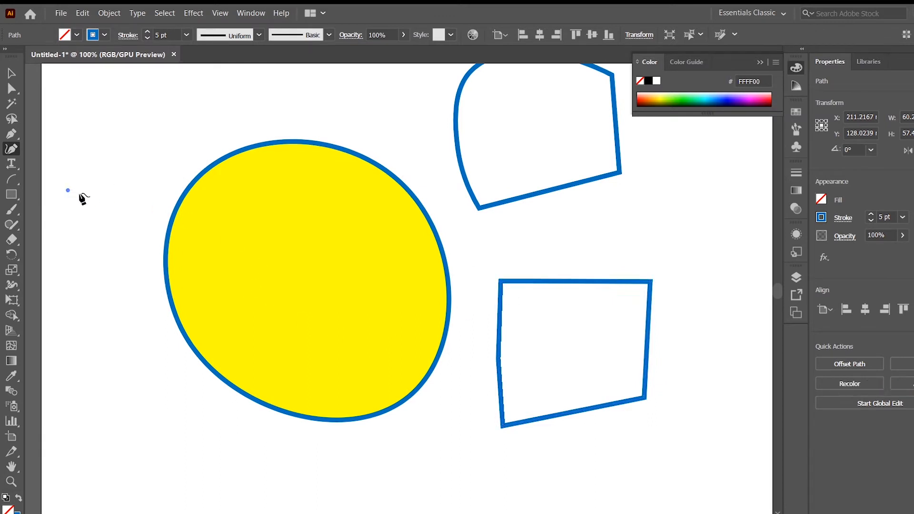
click(140, 328)
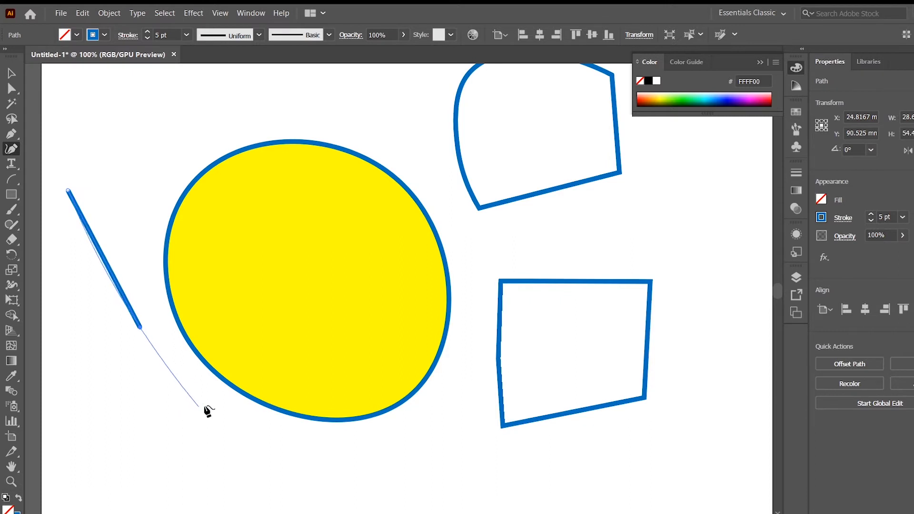
click(174, 174)
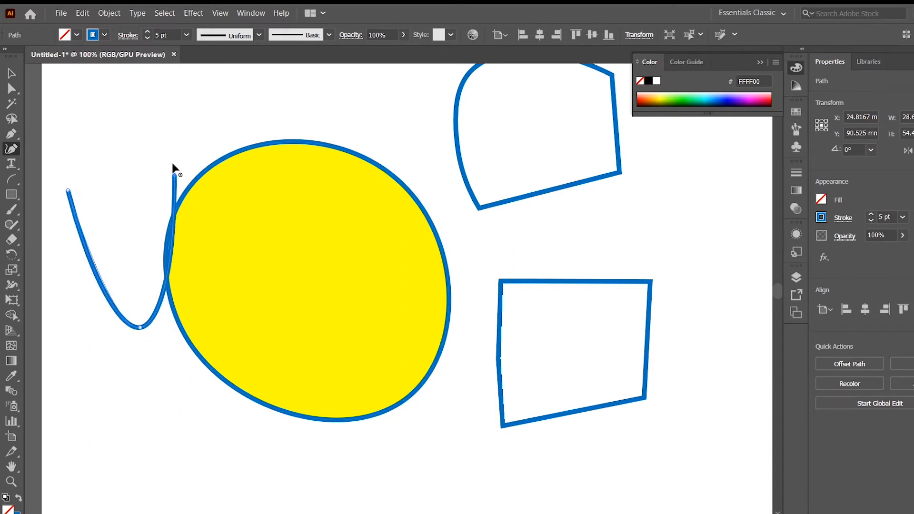
click(100, 166)
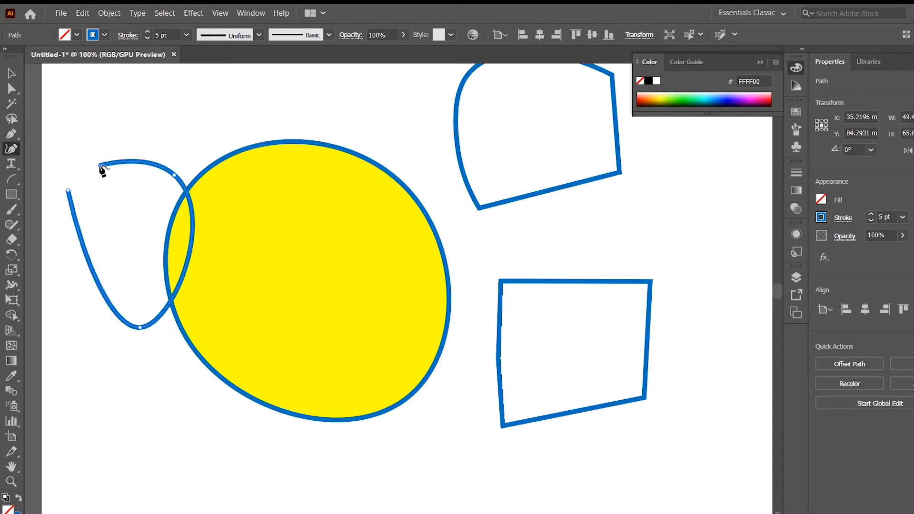
- Convert the open curve's third anchor point to a corner and back to smooth, and close the path at its starting point
double_click(175, 175)
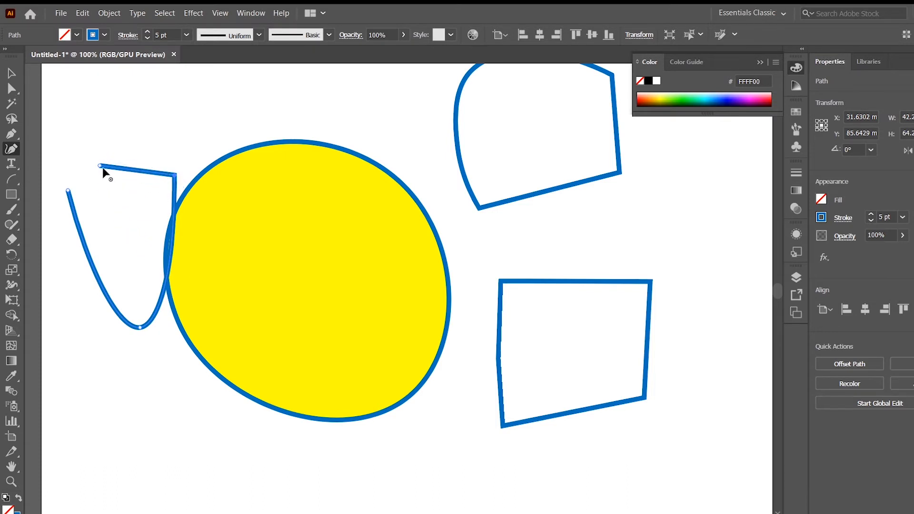
double_click(174, 175)
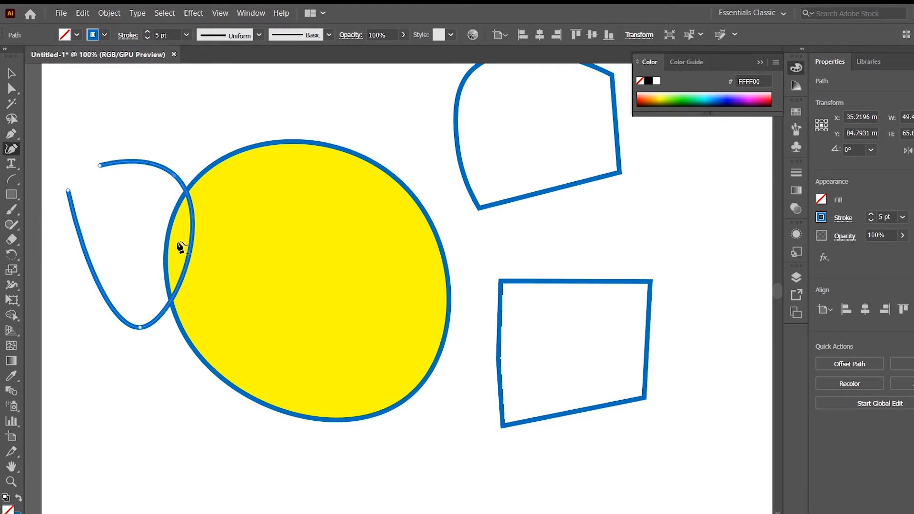
click(100, 165)
click(68, 191)
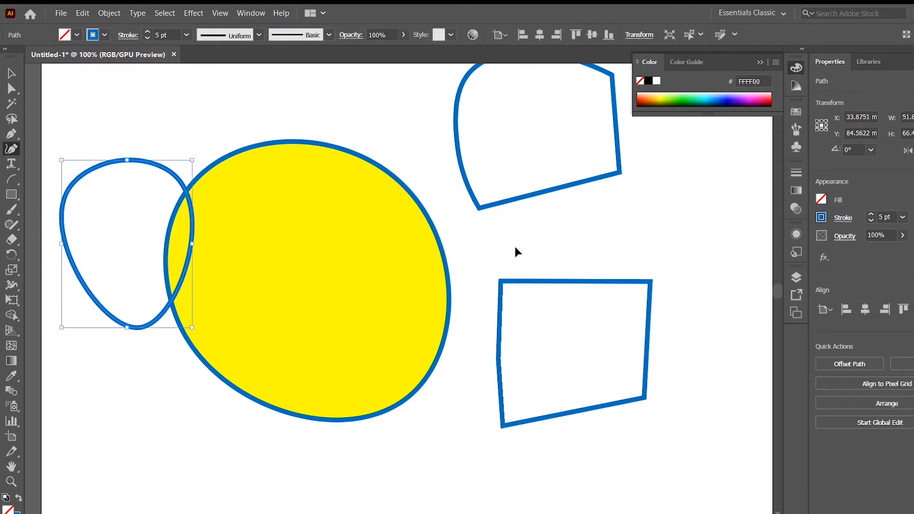
- Convert the four outer corners of the straight-sided shape and the extra point on its top edge to smooth curve points
click(535, 282)
click(531, 282)
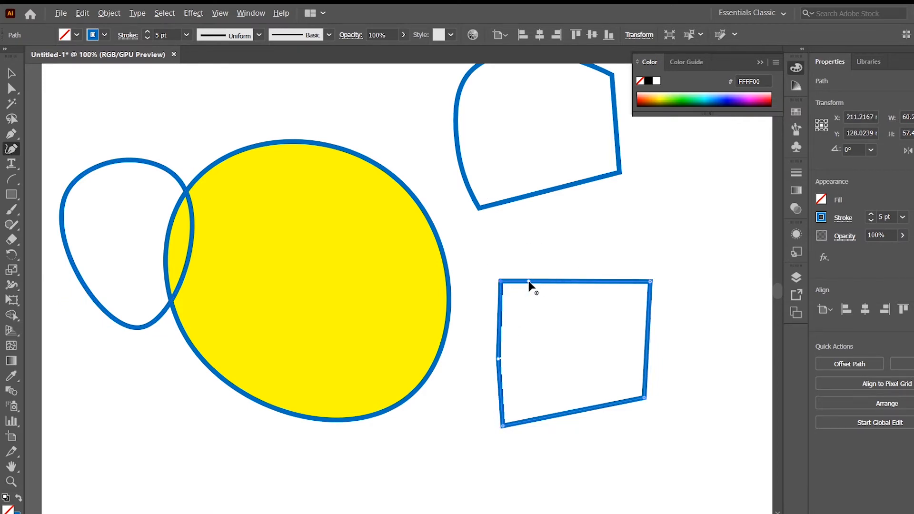
double_click(502, 283)
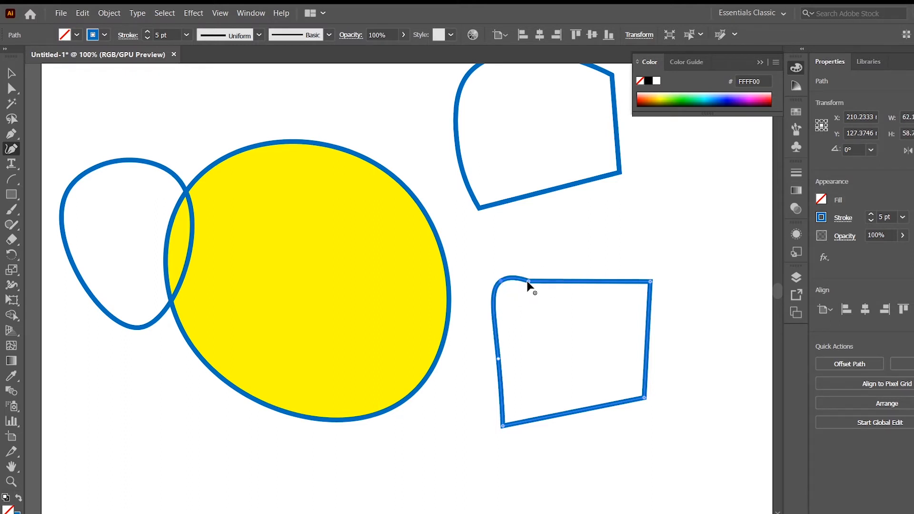
drag(528, 282, 535, 285)
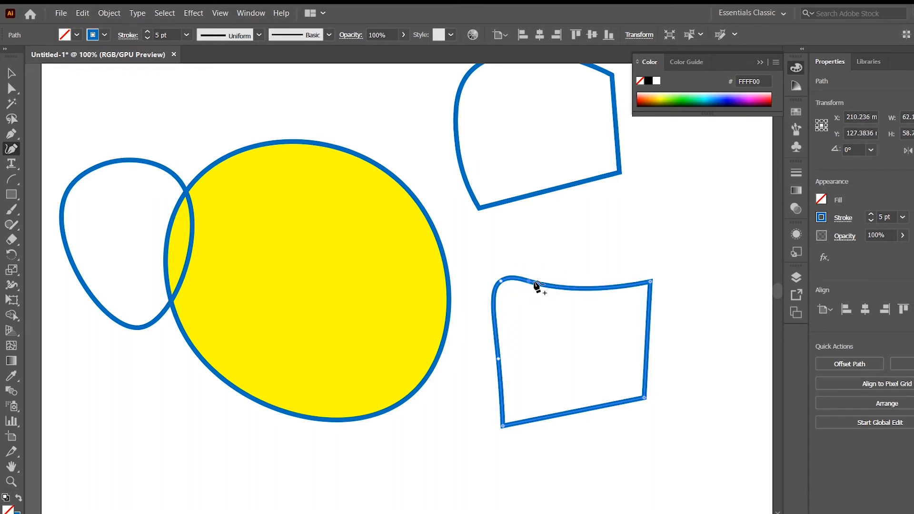
double_click(651, 282)
double_click(645, 399)
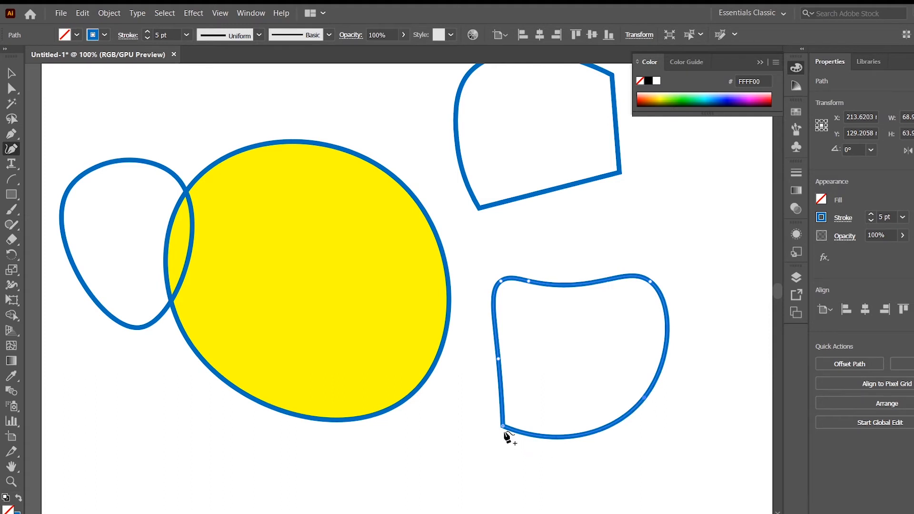
double_click(504, 427)
- Select all the shapes on the artboard and delete them
click(10, 72)
drag(92, 97, 688, 412)
key(Delete)
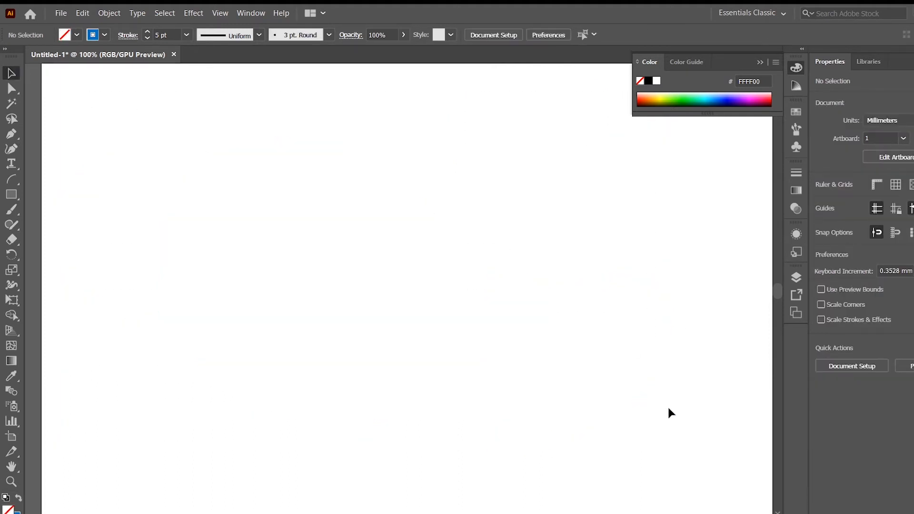
- Draw a rectangle about 141 mm wide and 102 mm high in the middle of the empty artboard
click(12, 194)
mouse_move(271, 143)
mouse_down()
mouse_move(351, 210)
mouse_move(628, 400)
mouse_up()
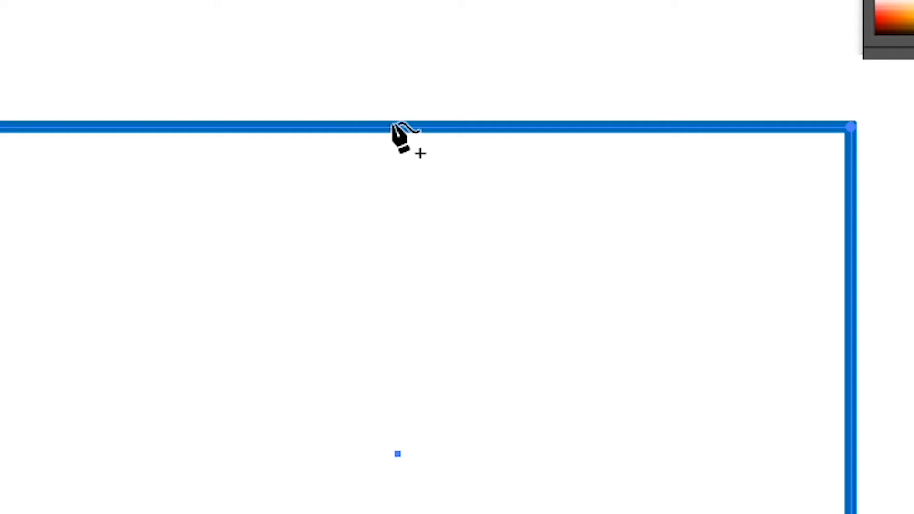
- Try bending the rectangle's top edge inward with the Curvature tool, and undo the change
drag(393, 126, 421, 448)
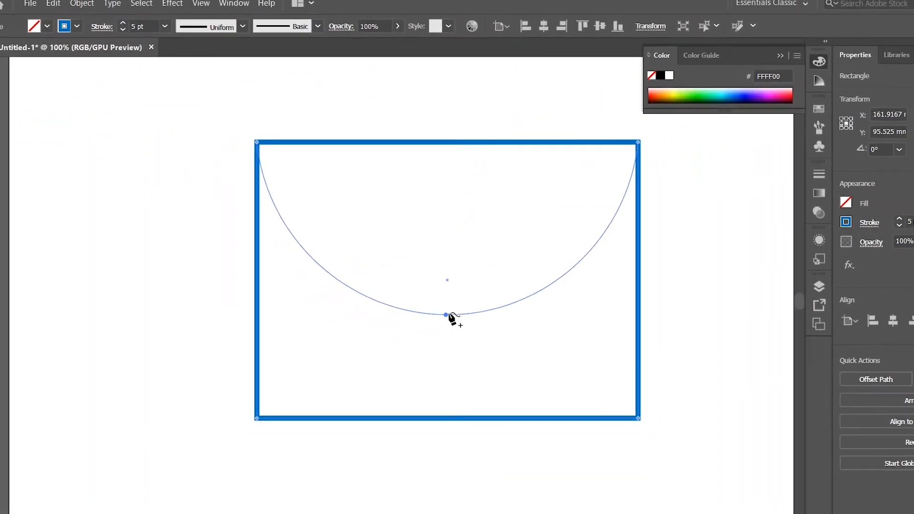
drag(449, 316, 448, 227)
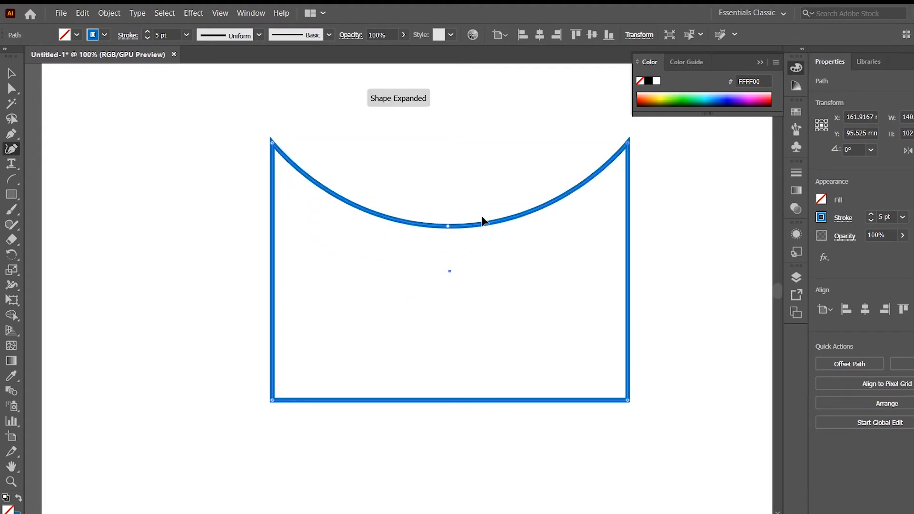
key(ctrl+z)
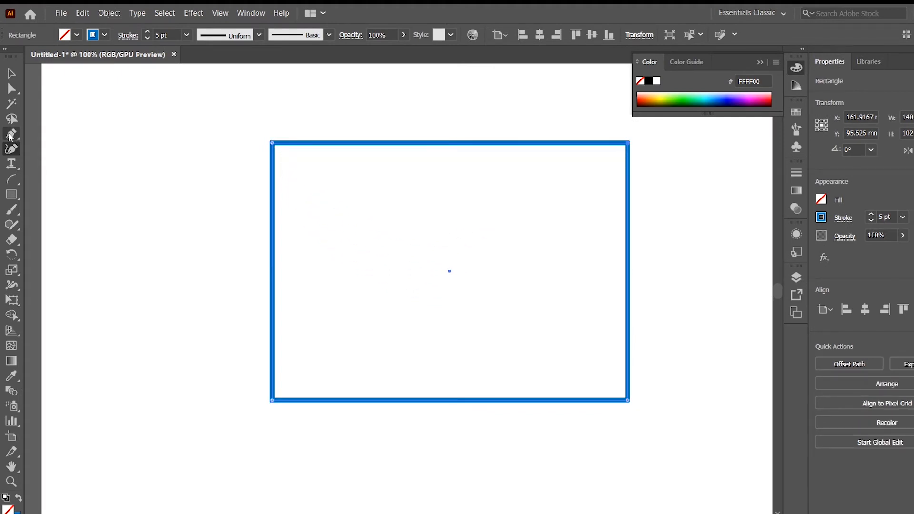
- Try reshaping the rectangle's top edge into an inward curve with the Pen tool, and undo the change
click(10, 134)
drag(456, 147, 446, 228)
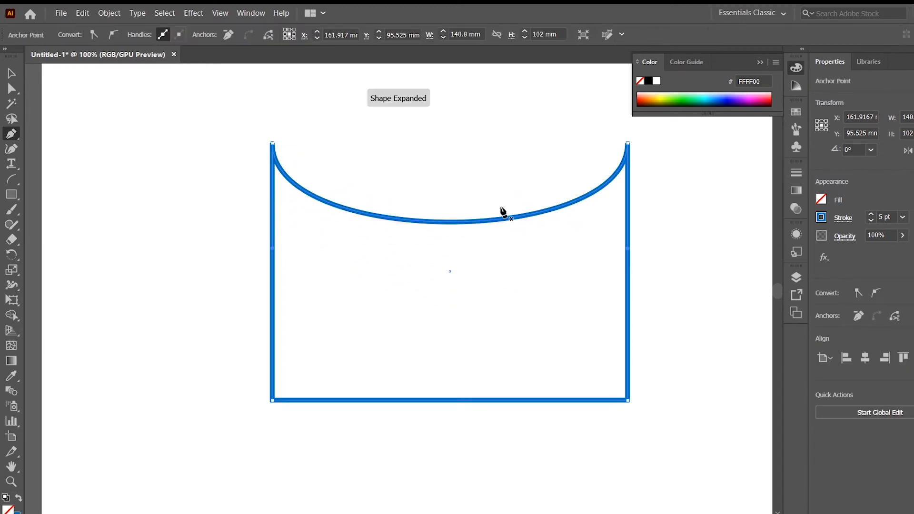
key(ctrl+z)
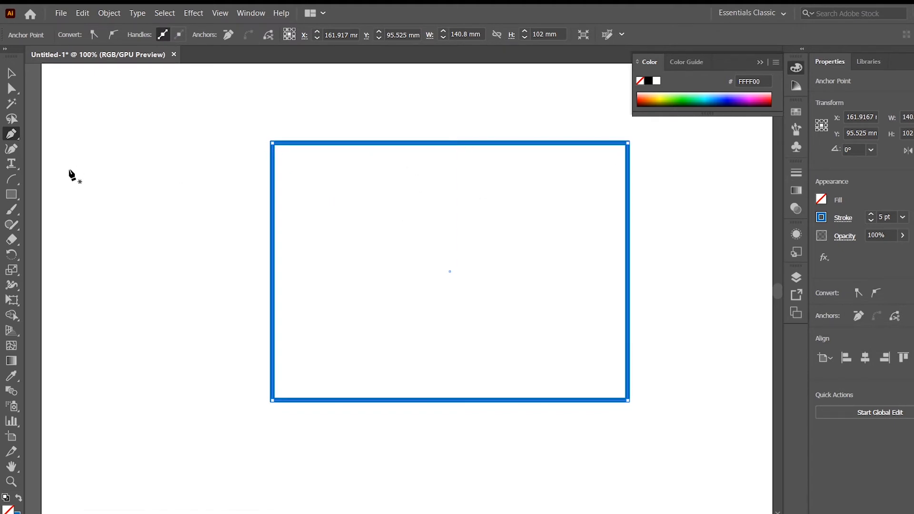
- Bend the rectangle's top edge down to its centre with the Curvature tool, and convert both upper corners to smooth points
click(12, 151)
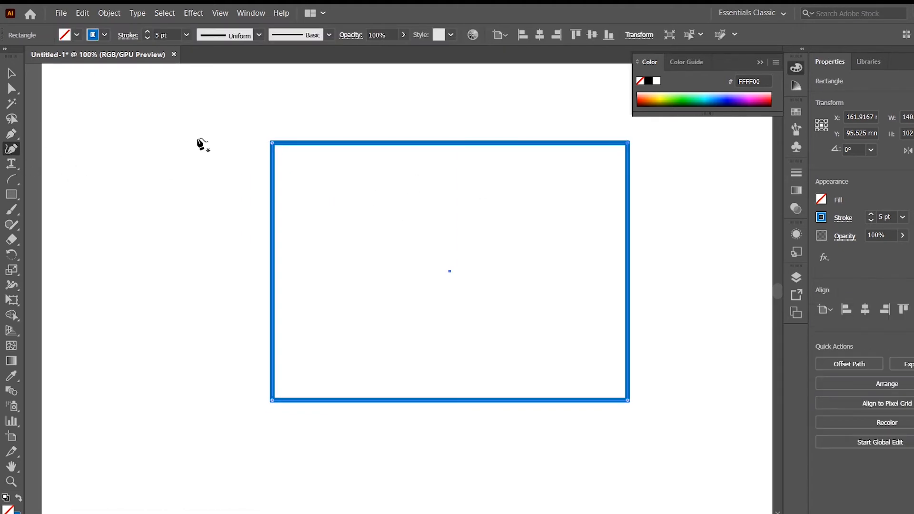
drag(449, 143, 450, 271)
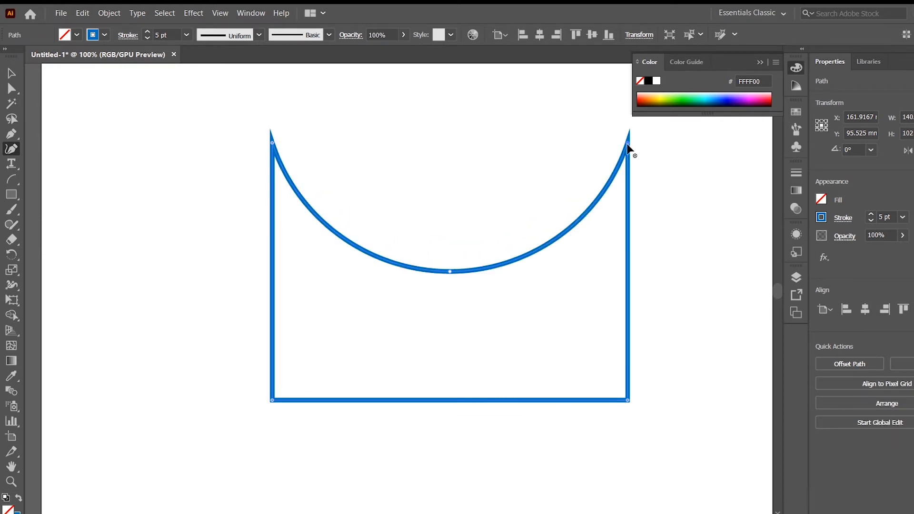
key(ctrl)
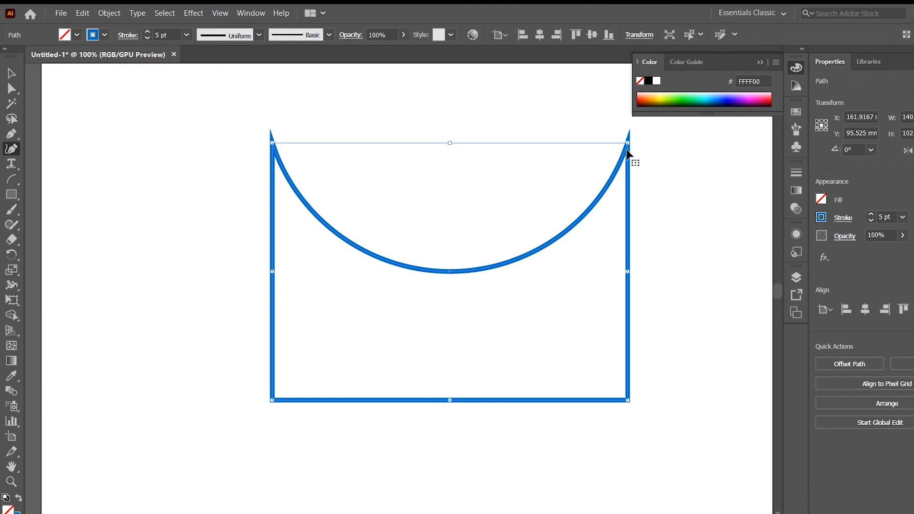
double_click(628, 144)
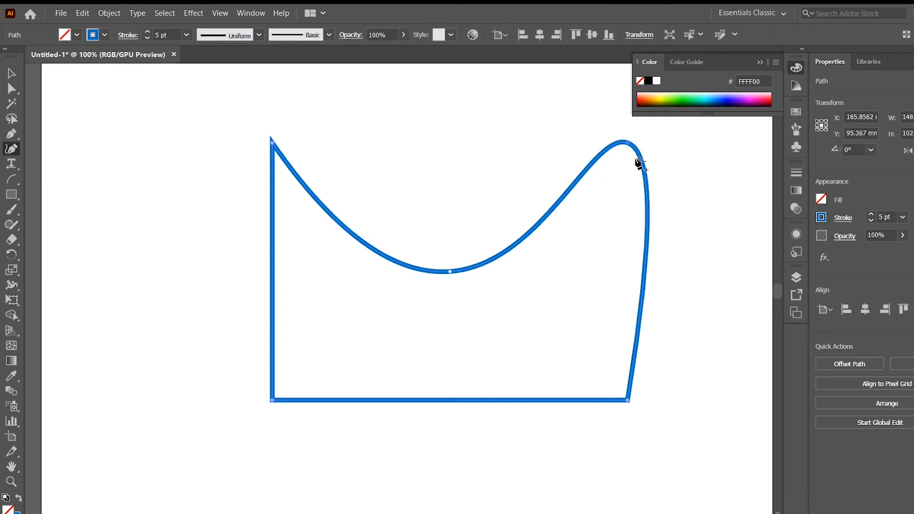
double_click(272, 140)
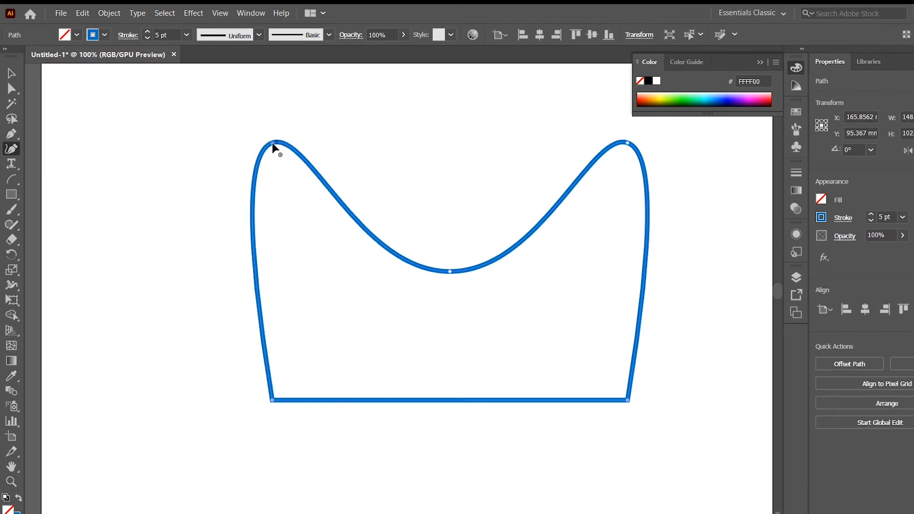
- Convert the middle anchor point of the shape's top curve to a corner, and delete that point
double_click(450, 272)
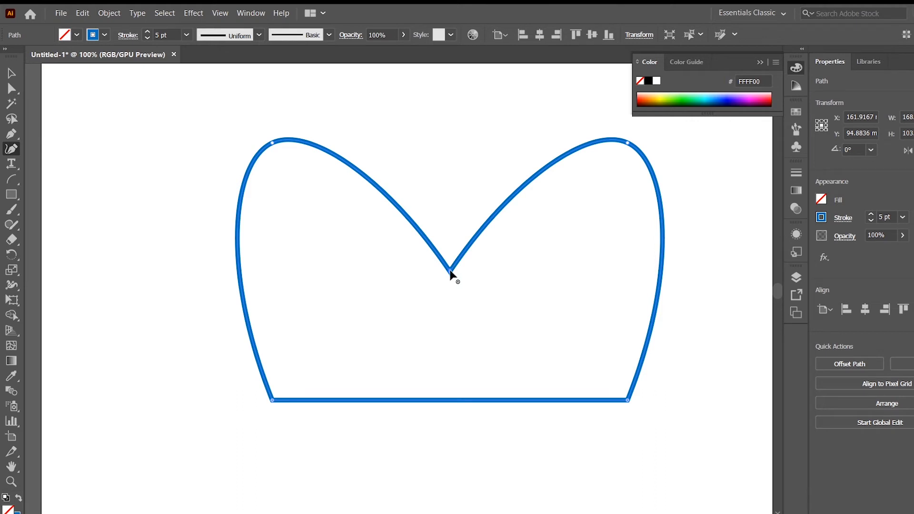
key(Delete)
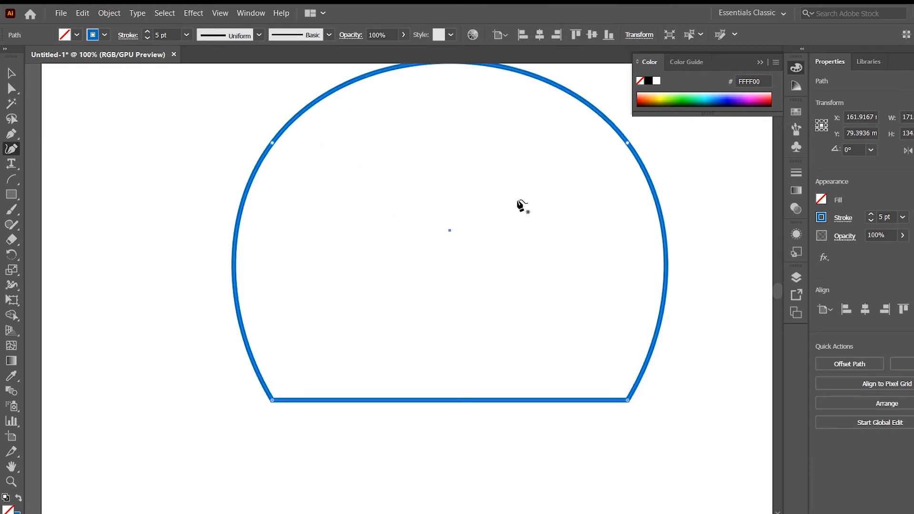
scroll(489, 231, up, 1)
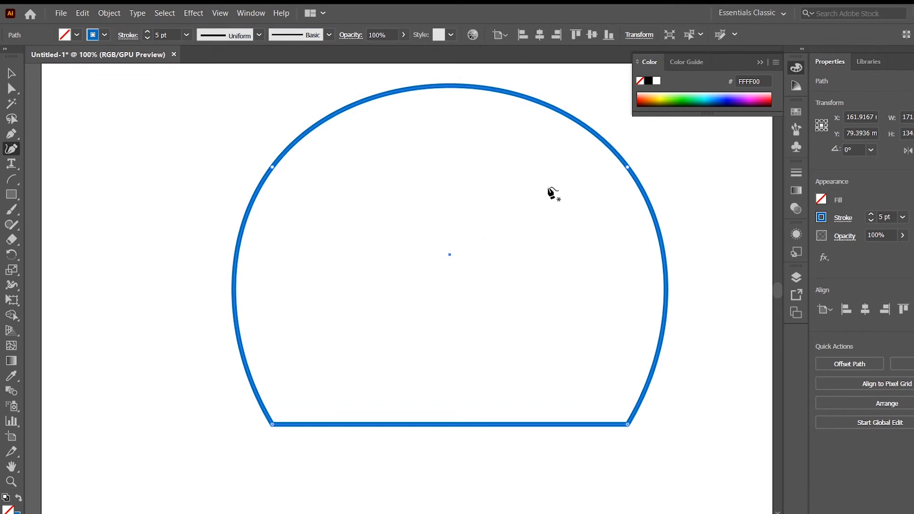
- Try deleting the shape's upper-left anchor point with the Pen tool, and undo the deletion
click(12, 134)
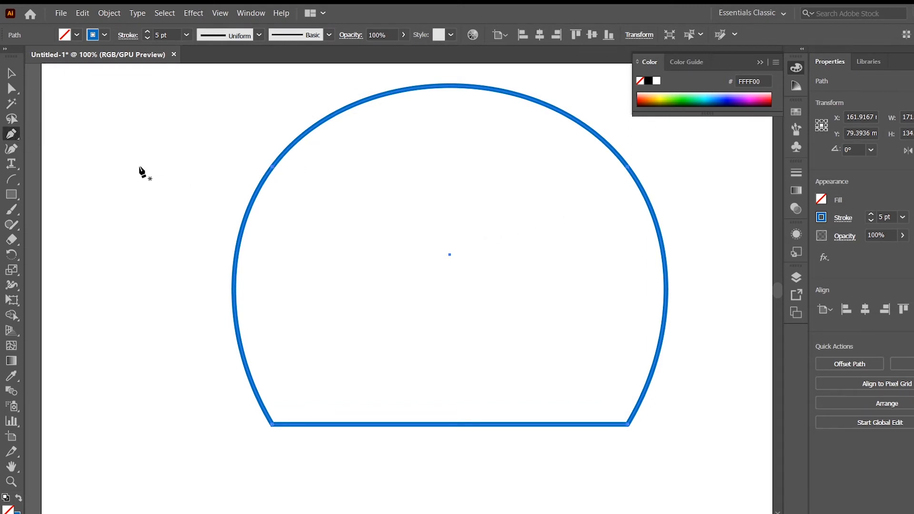
click(8, 151)
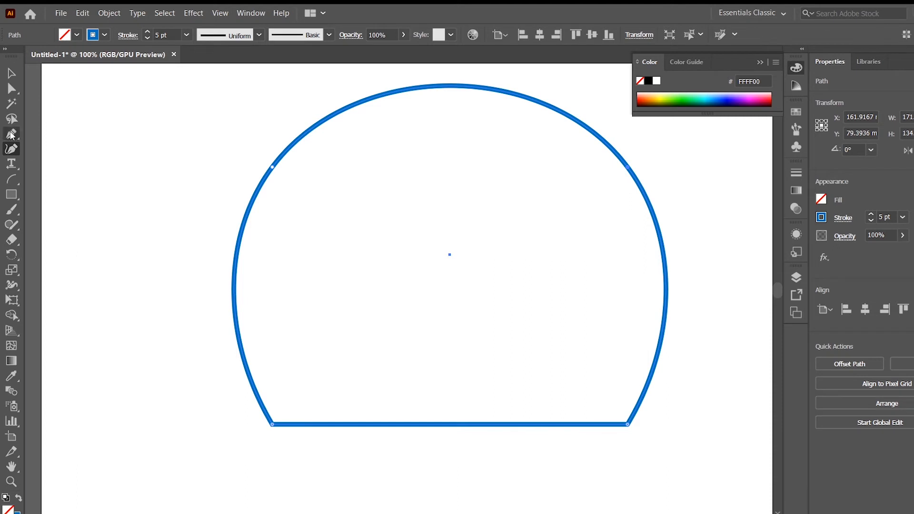
click(11, 134)
click(271, 168)
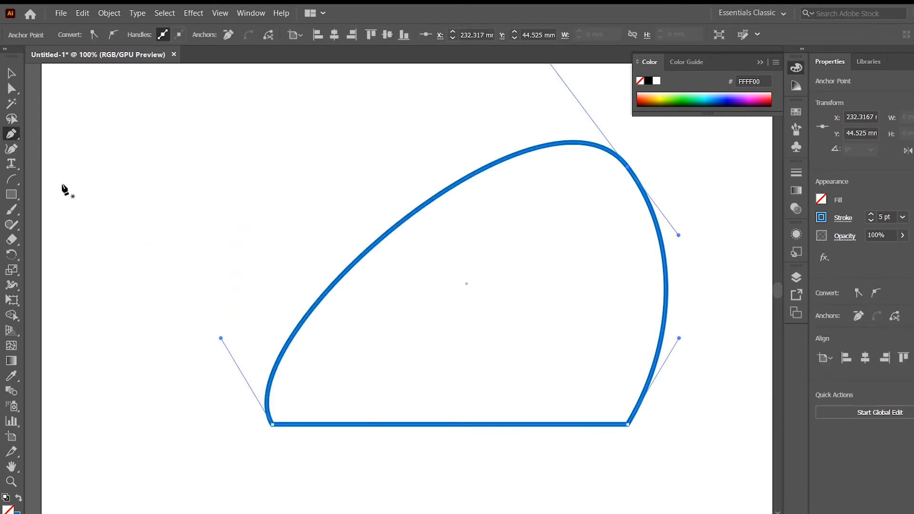
key(ctrl+z)
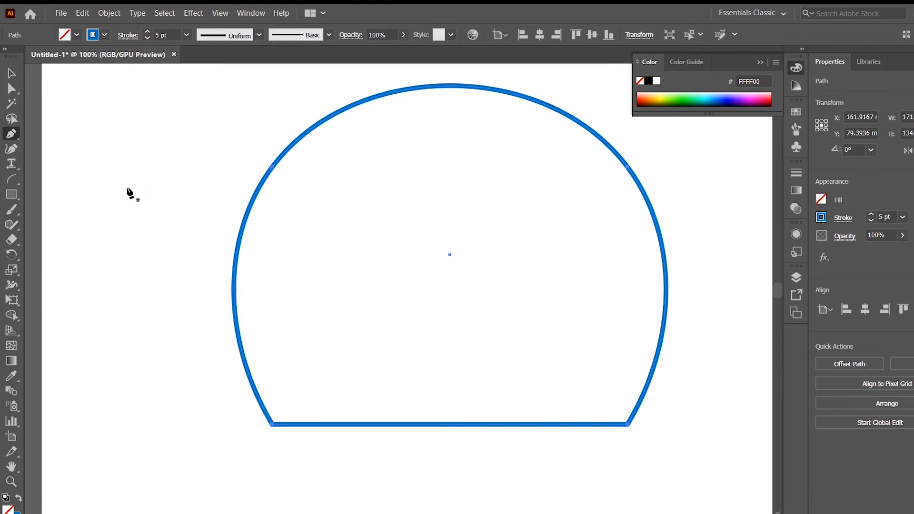
- Examine the shape's upper-left anchor point up close with the Curvature tool and with the Direct Selection tool
click(12, 150)
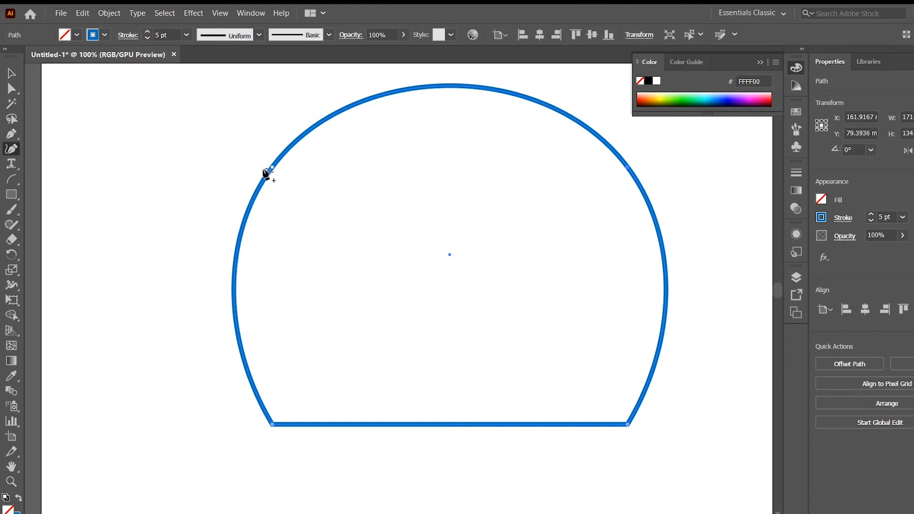
scroll(262, 166, up, 3)
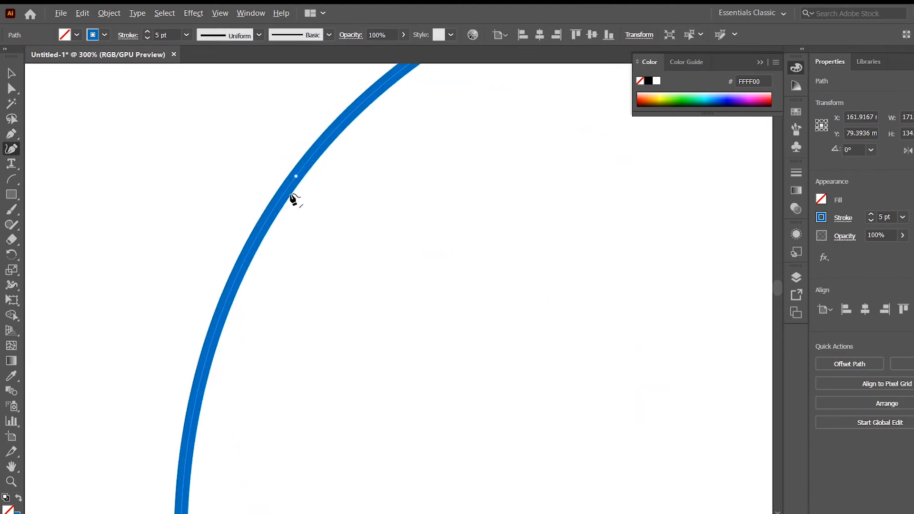
scroll(302, 189, up, 3)
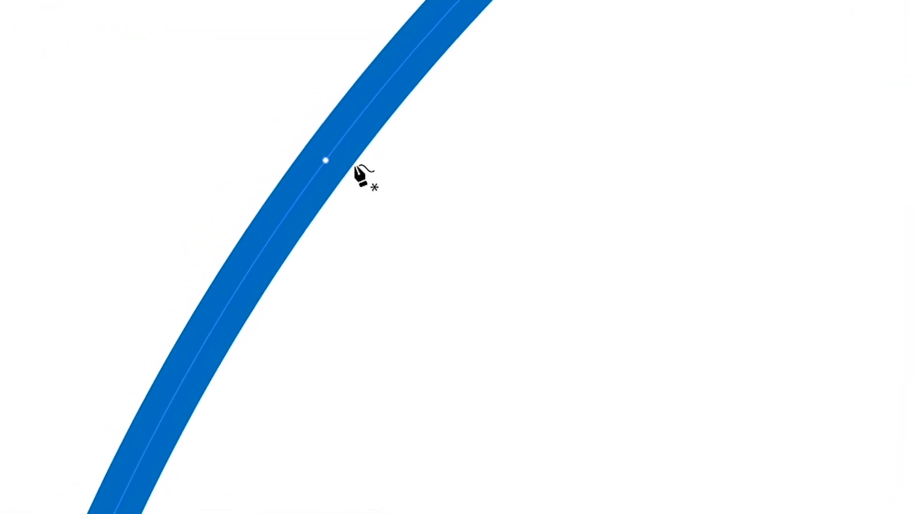
scroll(359, 176, down, 3)
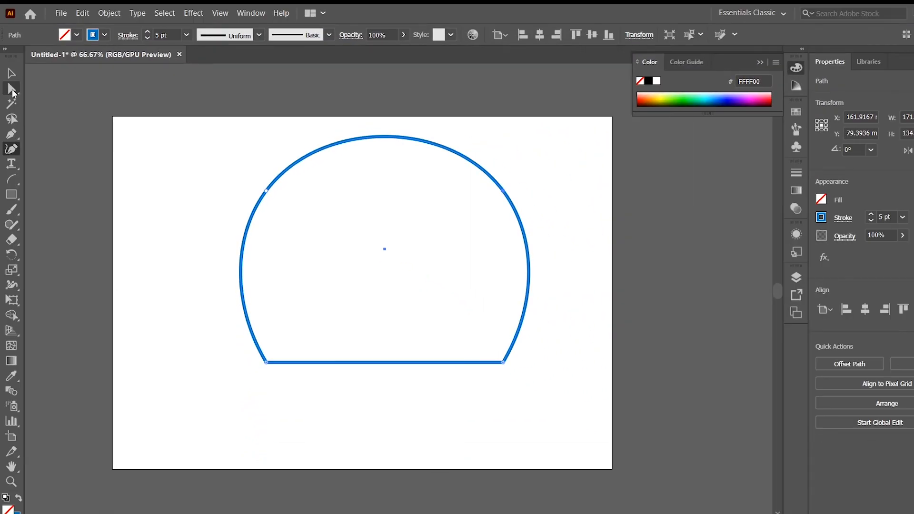
key(a)
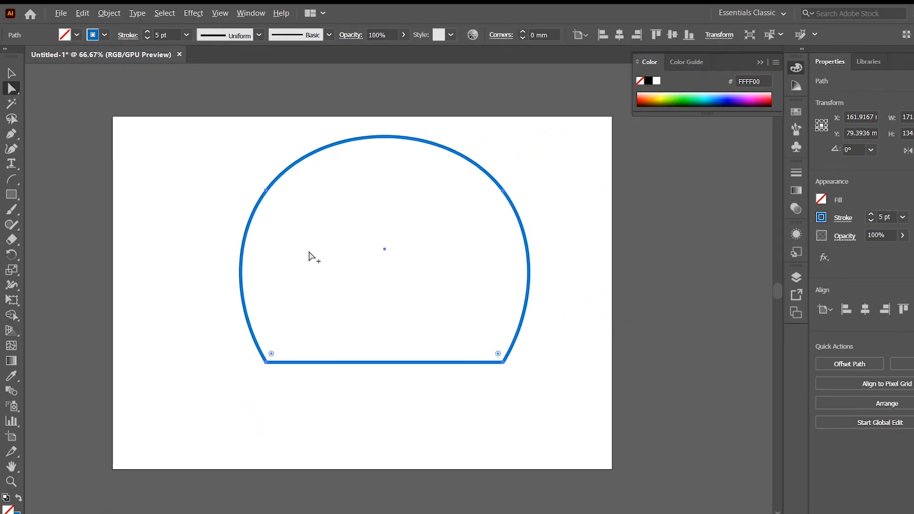
scroll(252, 176, up, 6)
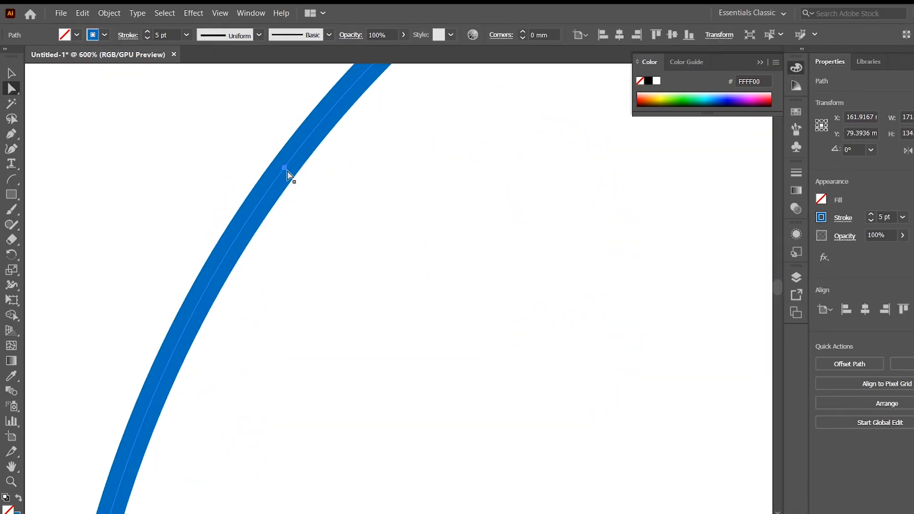
scroll(291, 191, down, 6)
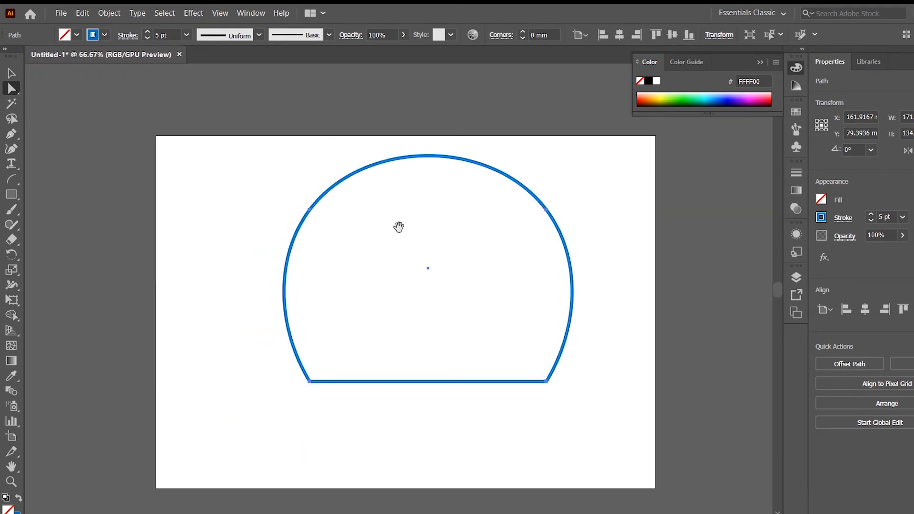
drag(400, 227, 282, 233)
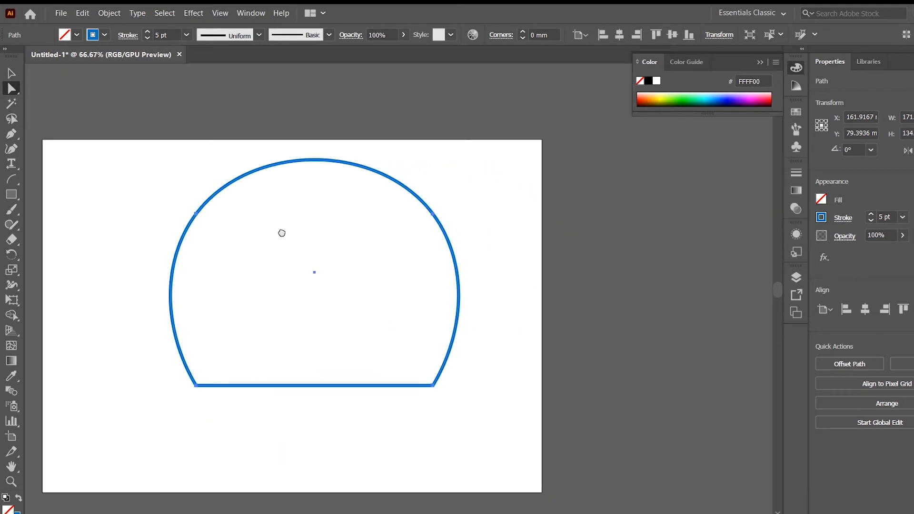
click(11, 149)
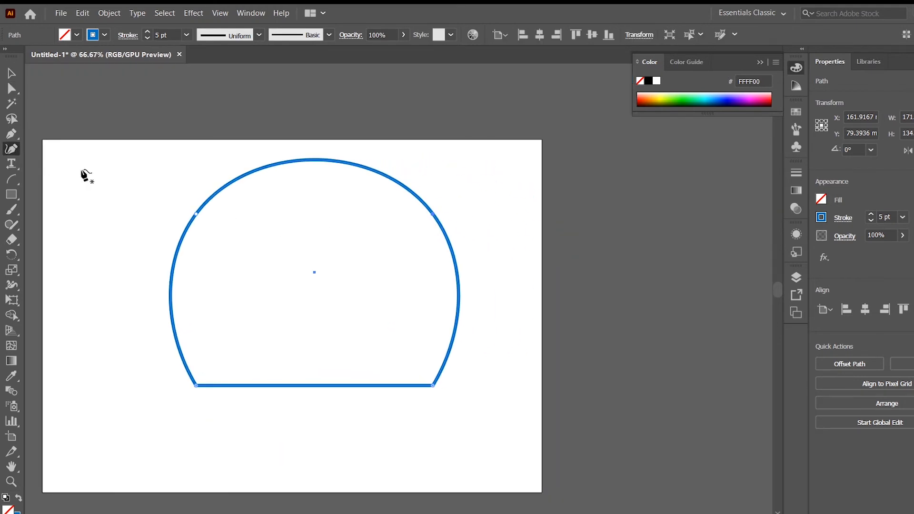
scroll(195, 222, up, 3)
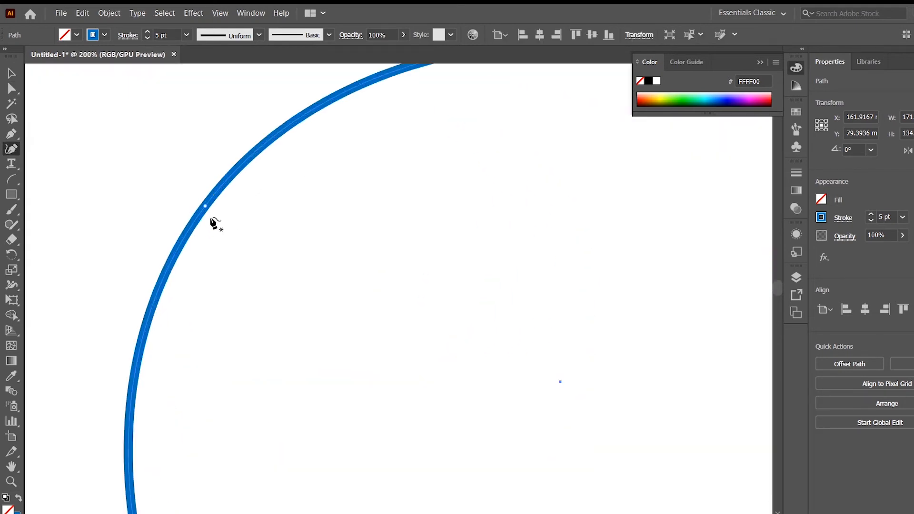
scroll(254, 224, down, 2)
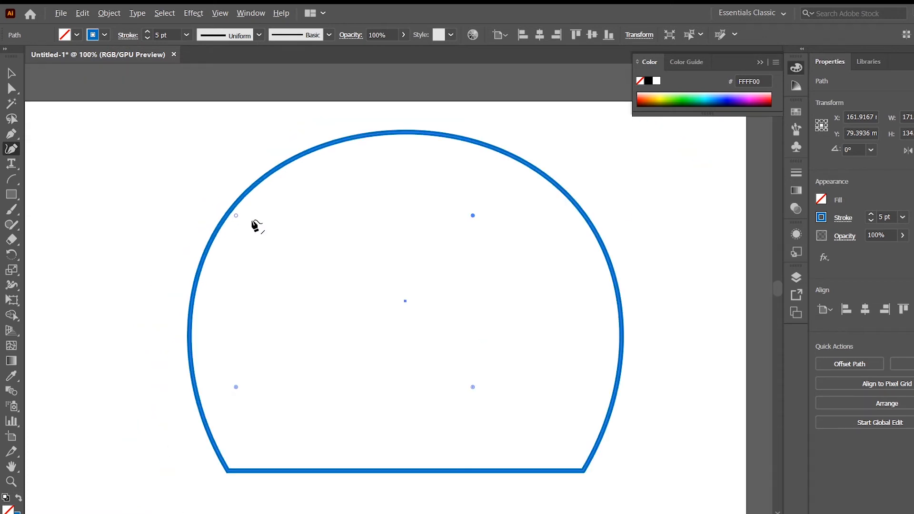
- Delete the shape's upper-right anchor point with the Curvature tool, and remove the remaining shape from the artboard
drag(362, 248, 326, 197)
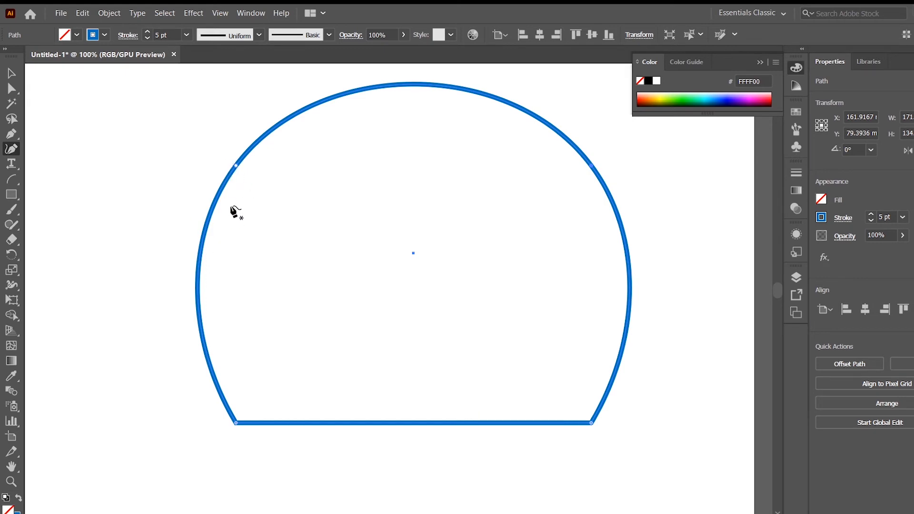
drag(115, 174, 128, 150)
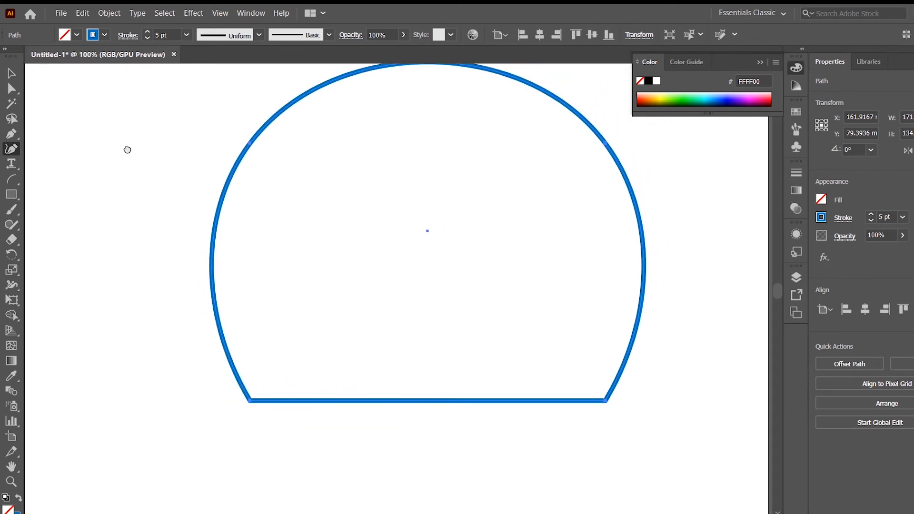
key(Delete)
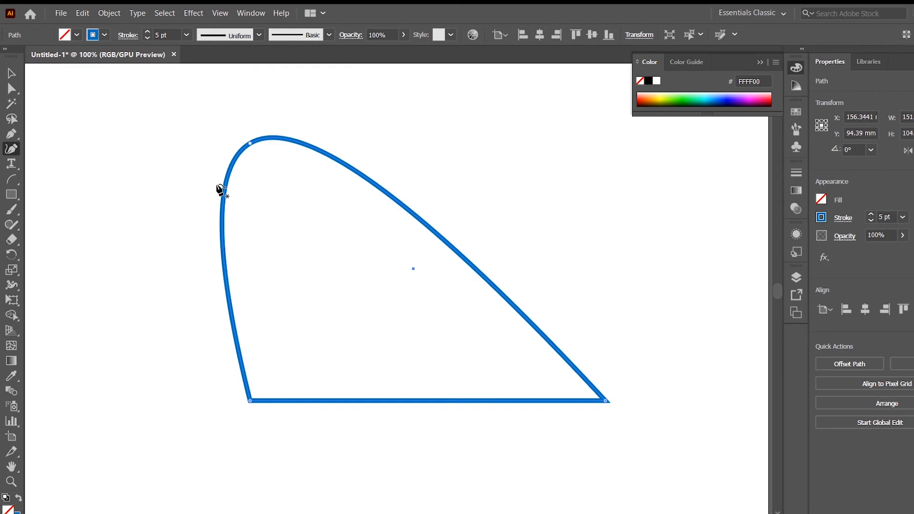
key(Delete)
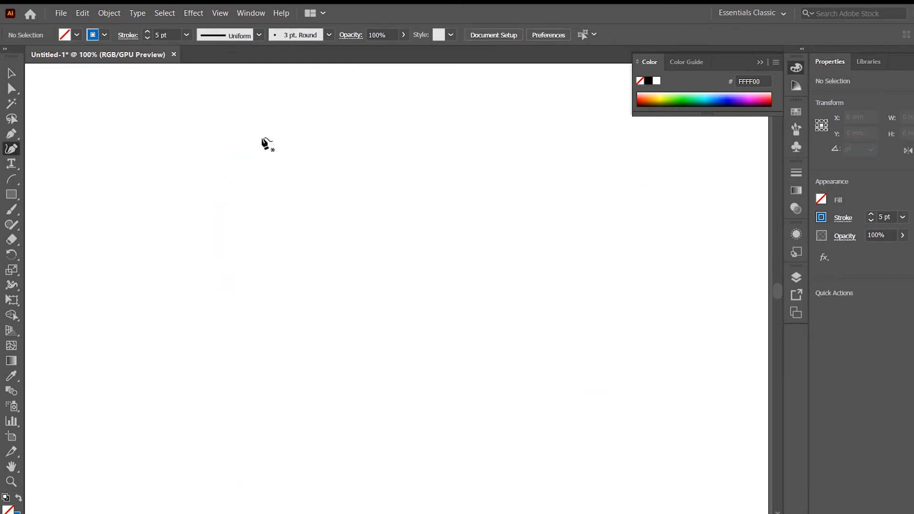
- Draw an open S-shaped path of five points with the Curvature tool, about 95 mm wide and 107 mm high
click(262, 137)
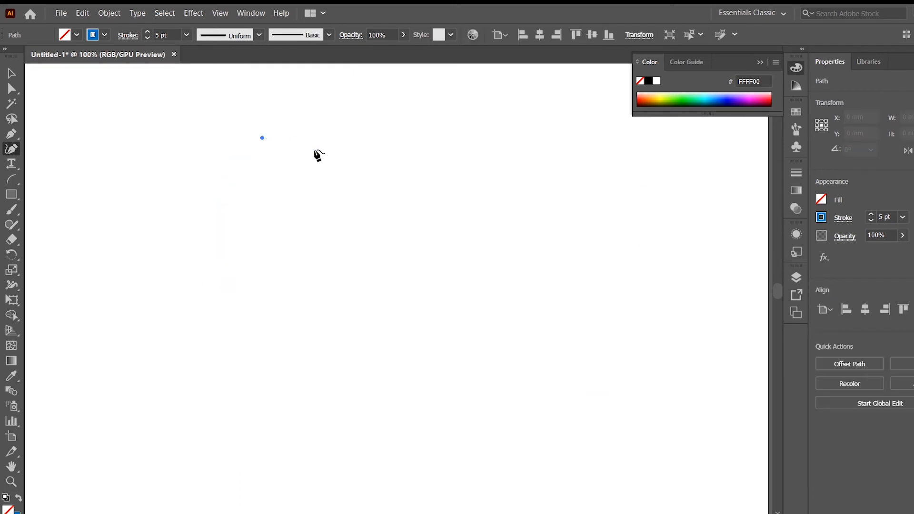
click(419, 270)
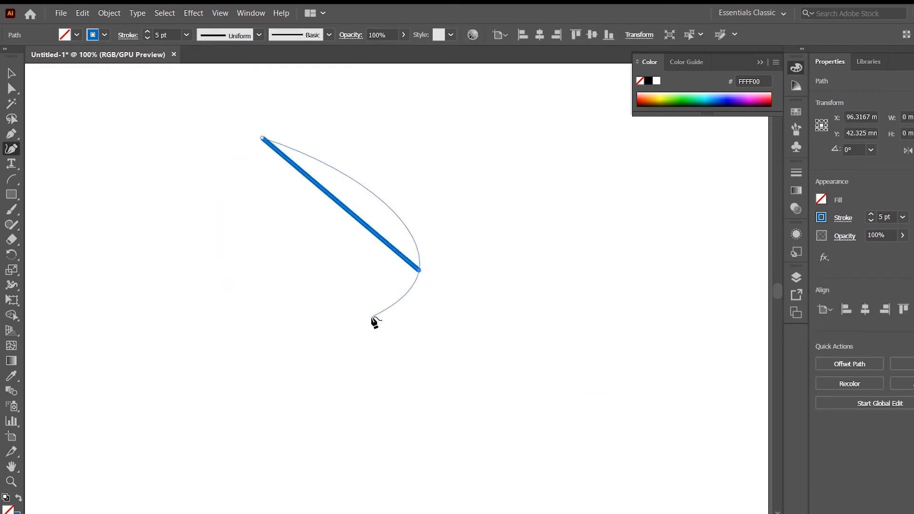
click(332, 372)
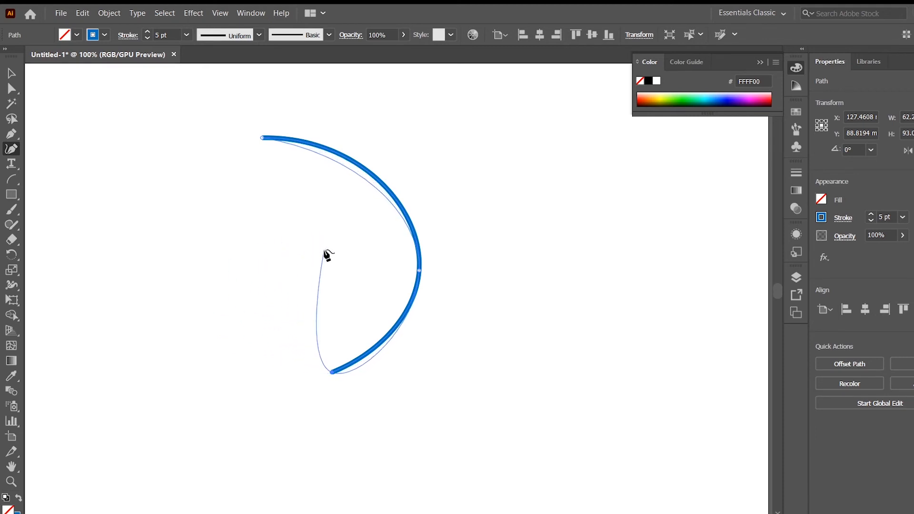
key(Escape)
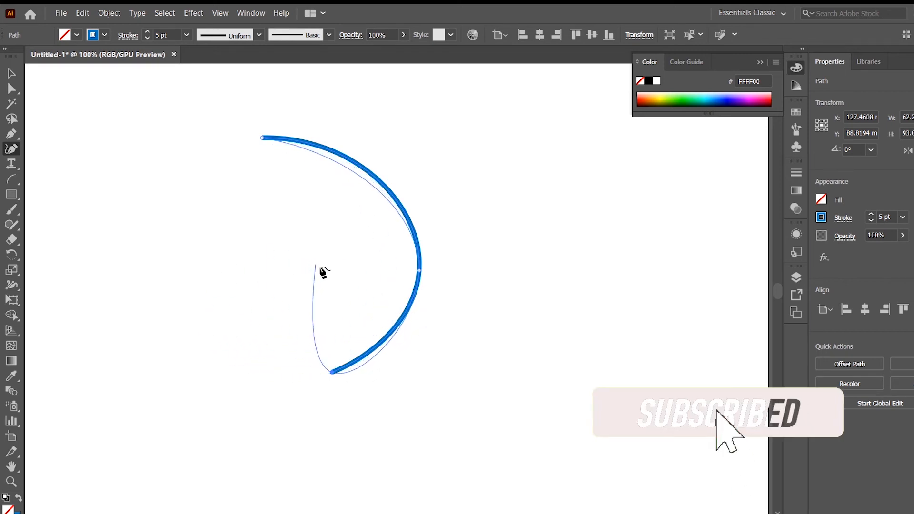
click(472, 390)
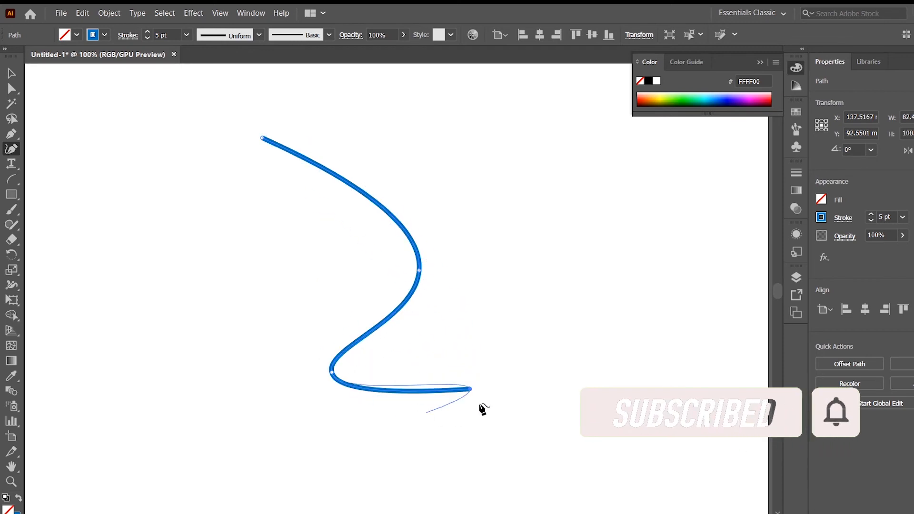
click(503, 323)
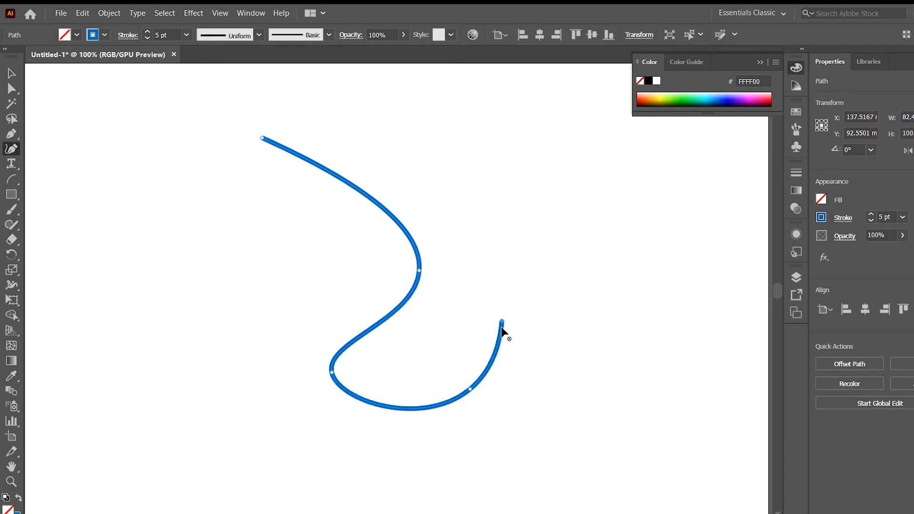
- Close the S-shaped path by moving its last anchor point onto its starting point
key(Escape)
click(503, 323)
drag(503, 324, 252, 162)
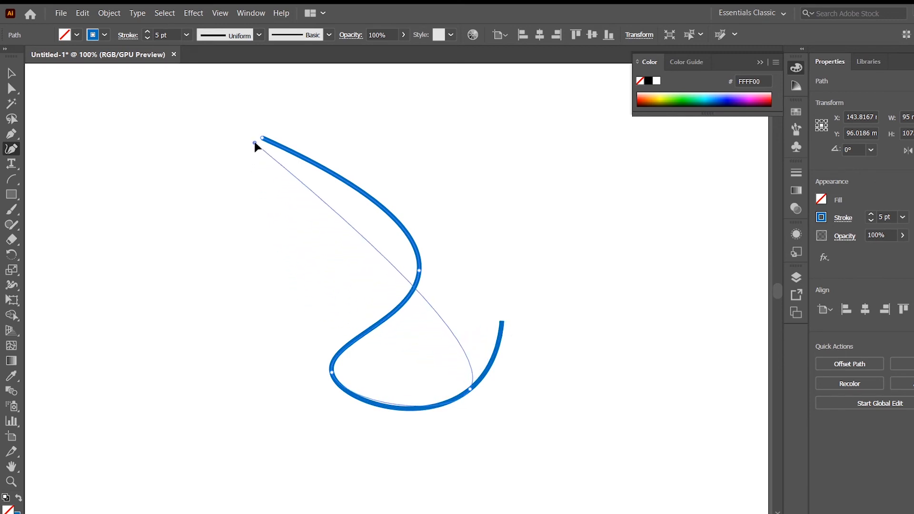
click(263, 139)
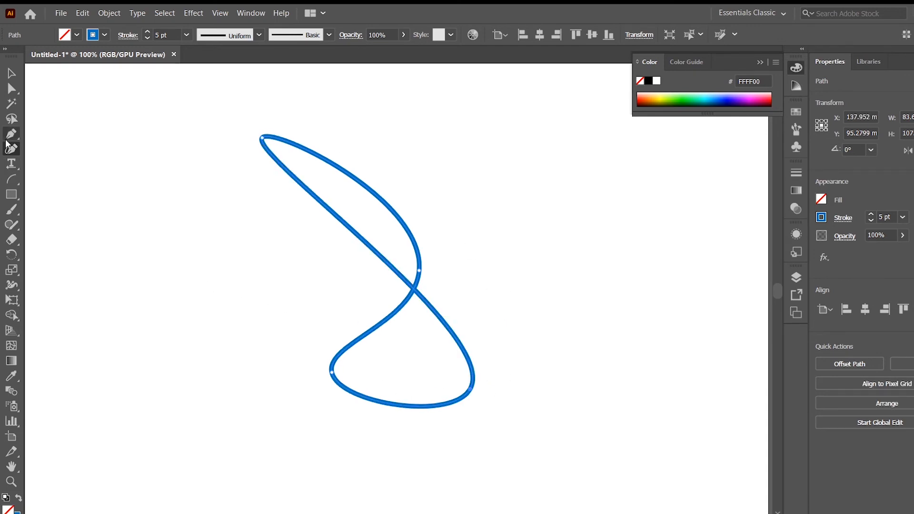
- Draw an open five-point path with the Pen tool beside the closed curve, about 50 mm wide and 86 mm high
click(11, 134)
click(122, 155)
click(212, 202)
drag(218, 316, 218, 323)
click(160, 372)
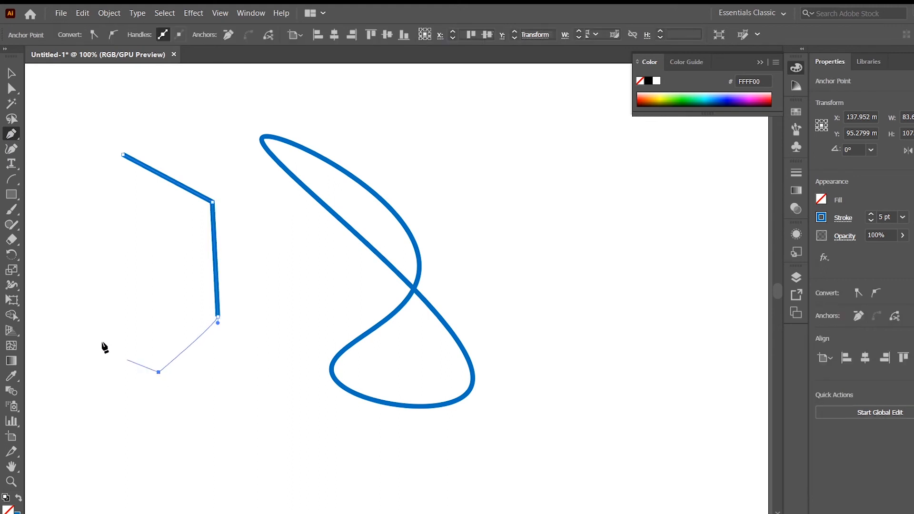
click(91, 333)
- Try closing the Pen-drawn path by moving its lower end point onto the start point with the Curvature tool, and undo it
click(11, 149)
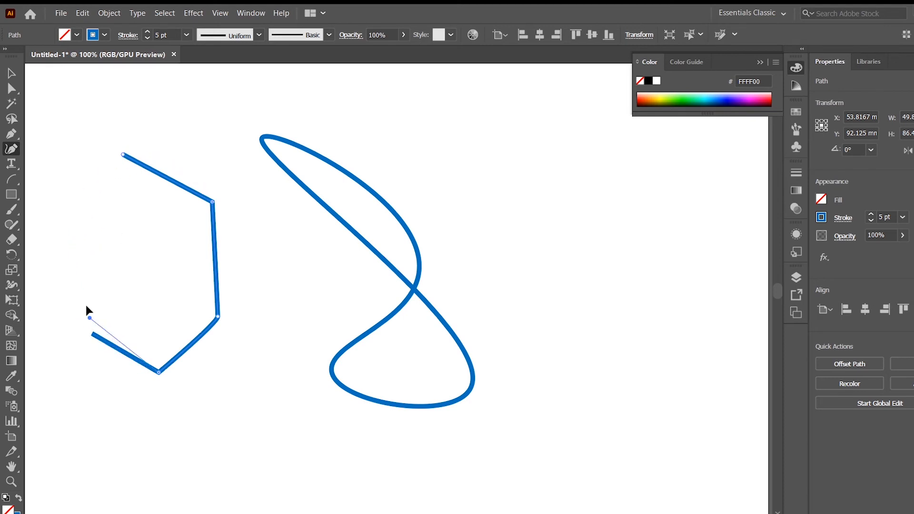
click(120, 156)
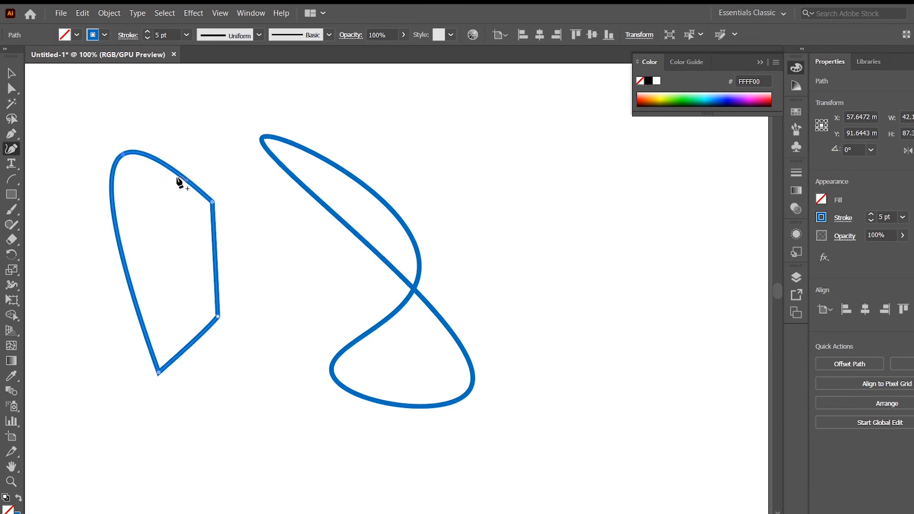
key(ctrl+z)
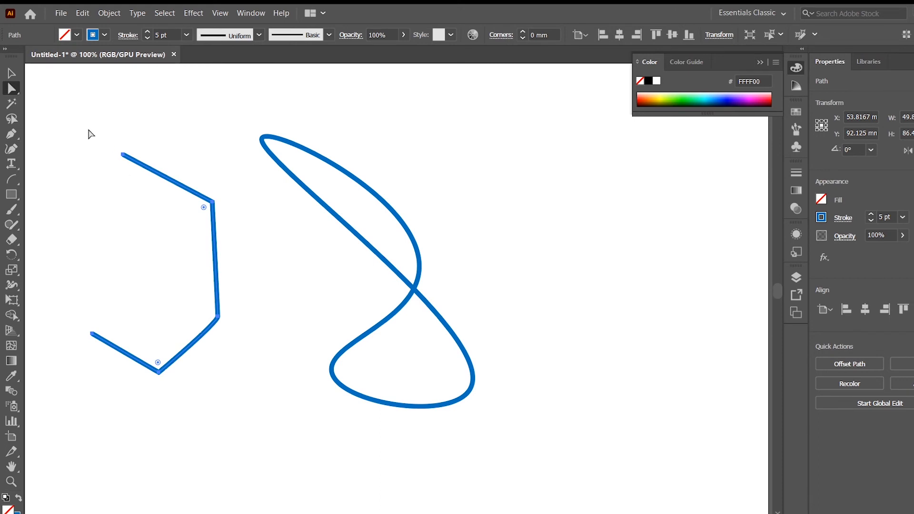
- Join the end points of the Pen-drawn path with a straight segment, and delete that segment again
drag(88, 134, 137, 368)
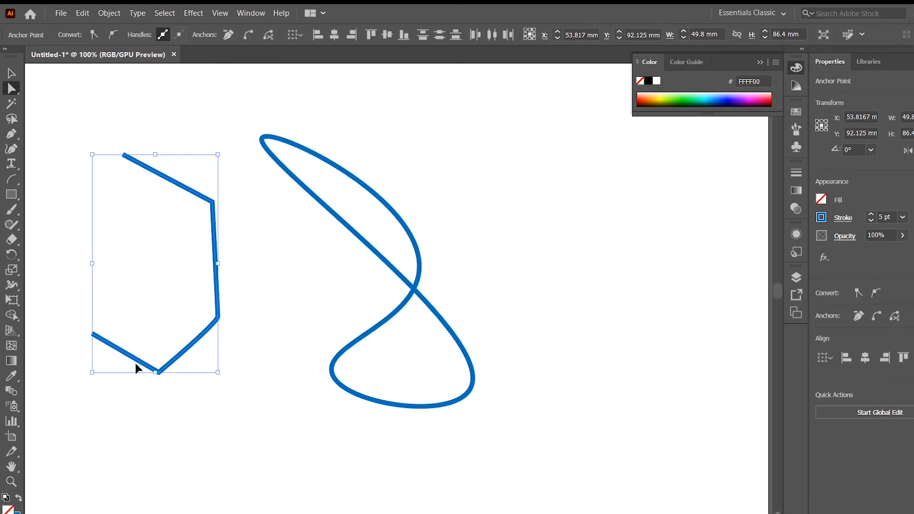
key(ctrl+j)
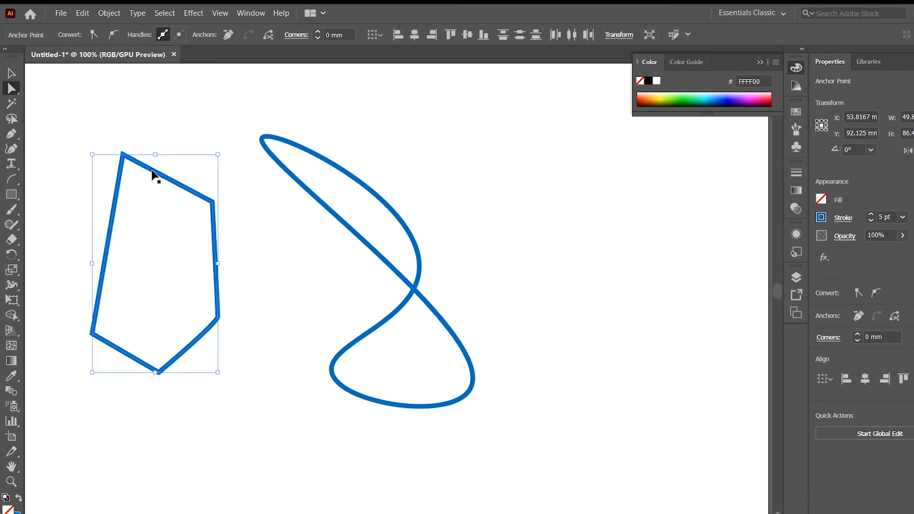
click(110, 200)
key(Delete)
- Merge the lower end point of the Pen-drawn path into its upper start point with the Curvature tool to close it
click(11, 148)
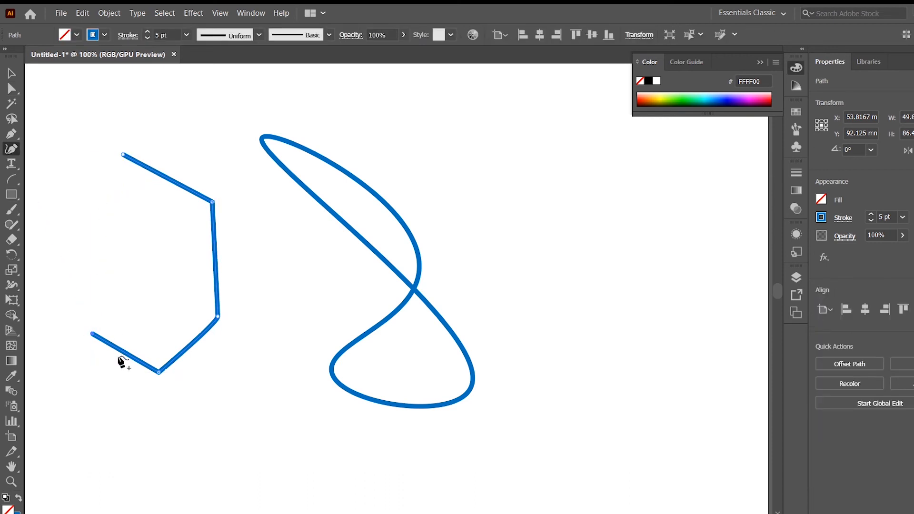
click(92, 335)
click(123, 155)
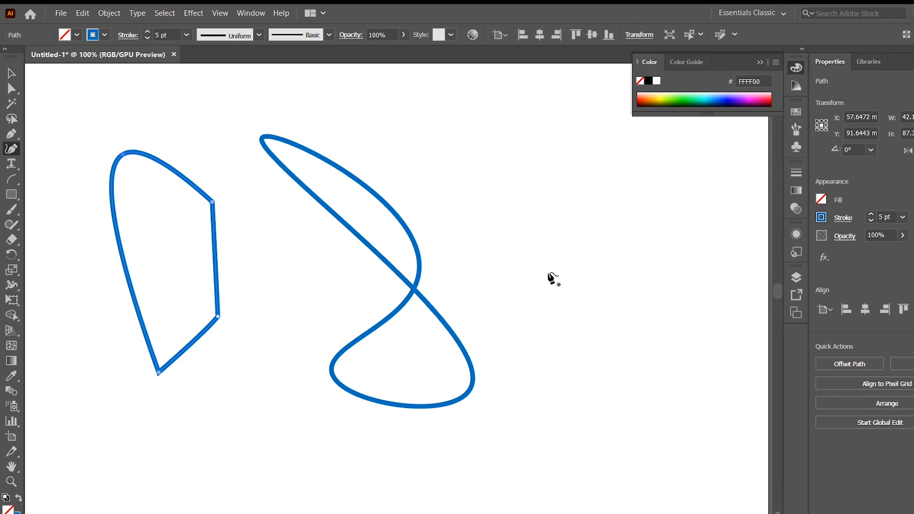
- Draw a closed six-point curve with the Curvature tool beside the self-crossing curve, about 80 mm wide and 87 mm high, with a dip between two upper lobes
drag(549, 263, 388, 259)
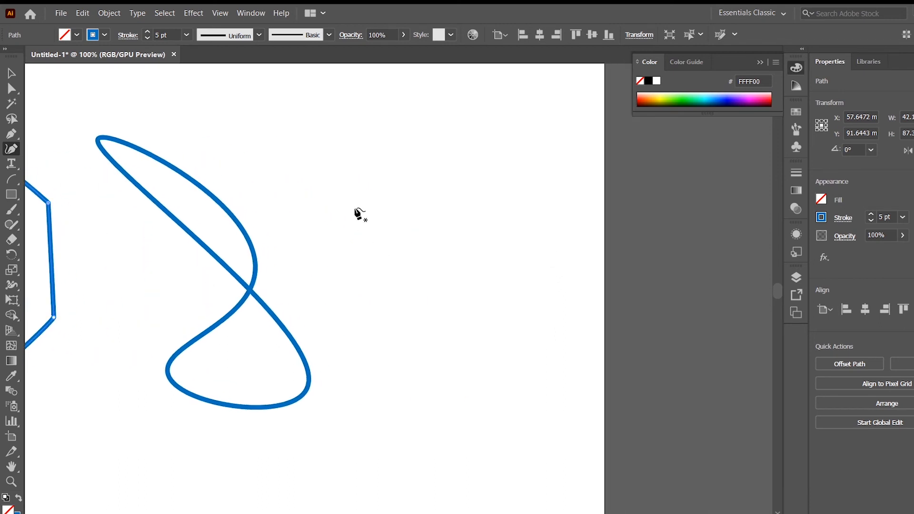
click(370, 206)
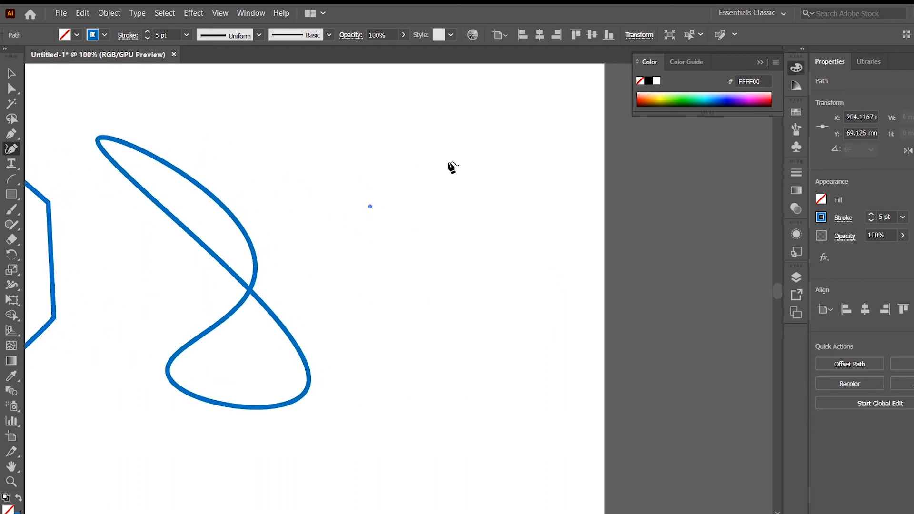
click(457, 165)
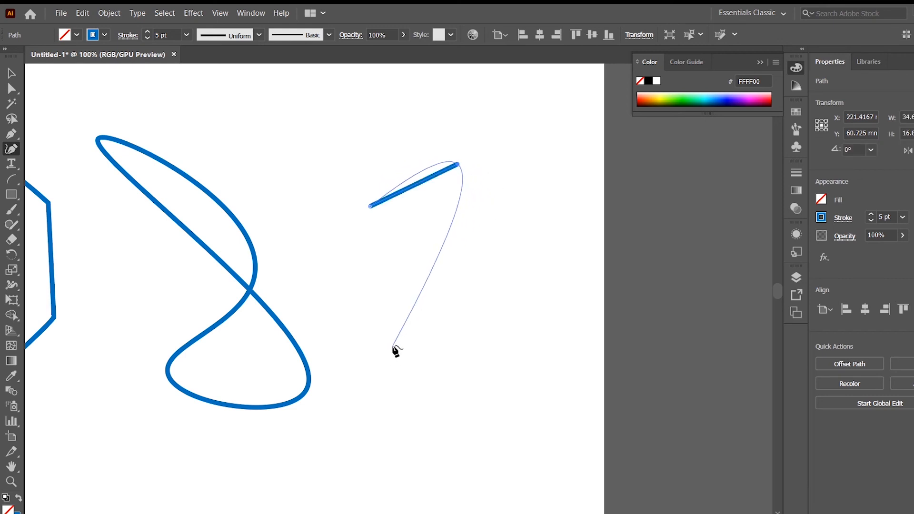
click(476, 273)
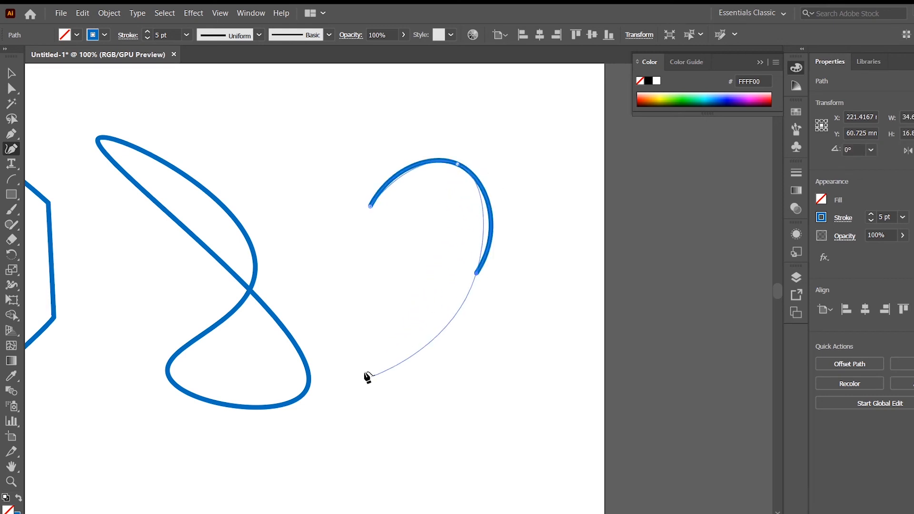
click(360, 376)
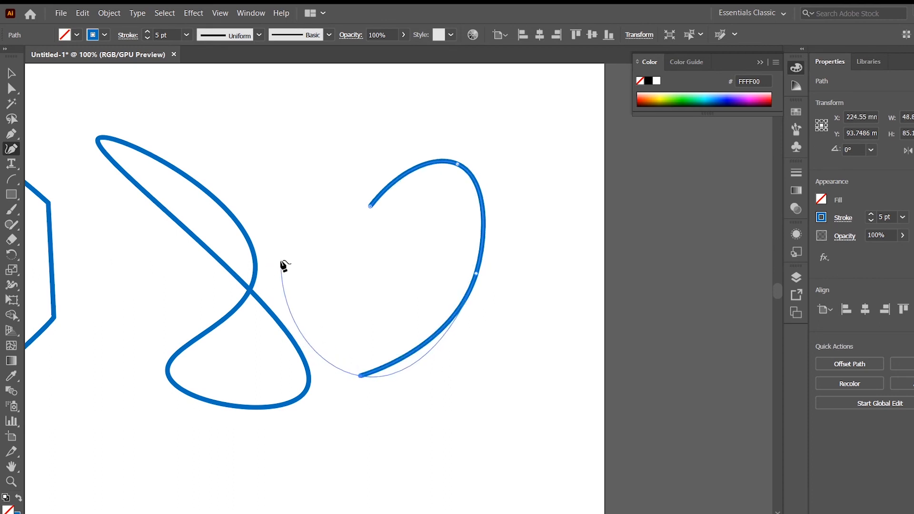
drag(281, 261, 277, 193)
click(307, 157)
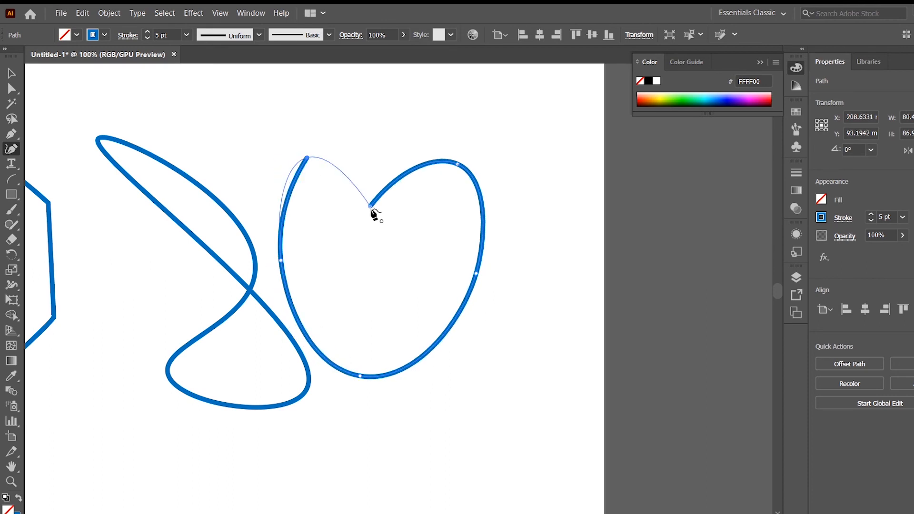
click(371, 206)
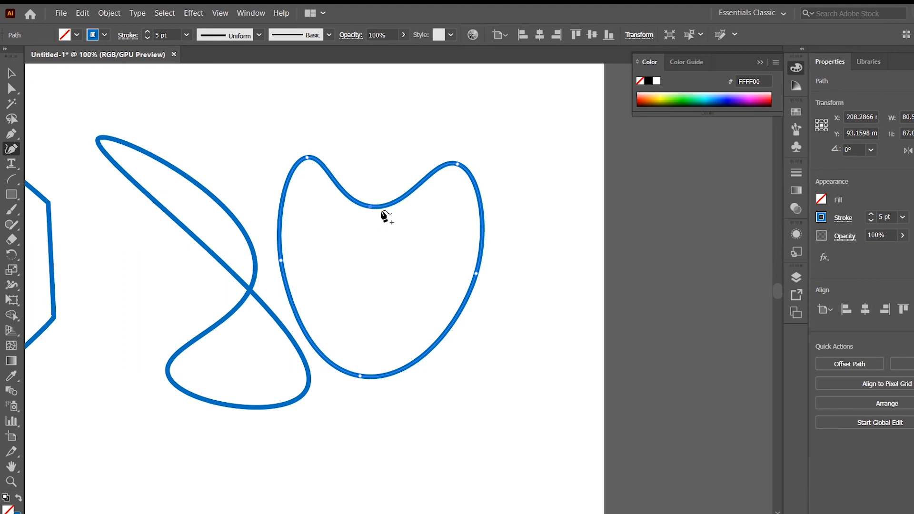
- Shape the new curve into a heart by converting its upper notch and lowest point to corners and widening the left lobe outward
alt+click(372, 207)
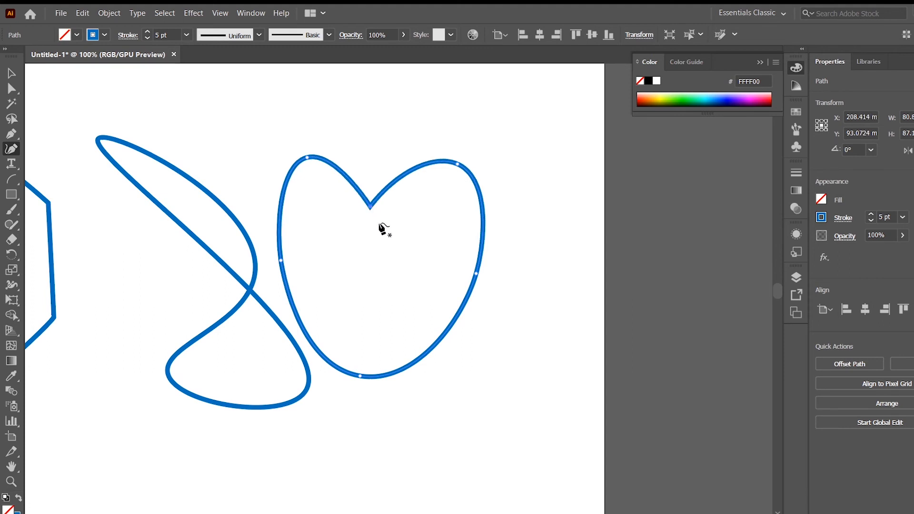
drag(281, 261, 269, 261)
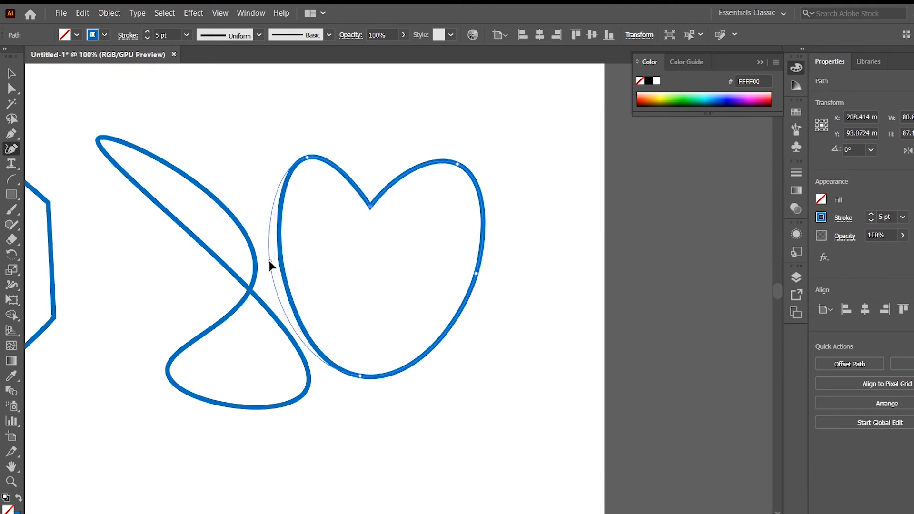
drag(304, 161, 305, 162)
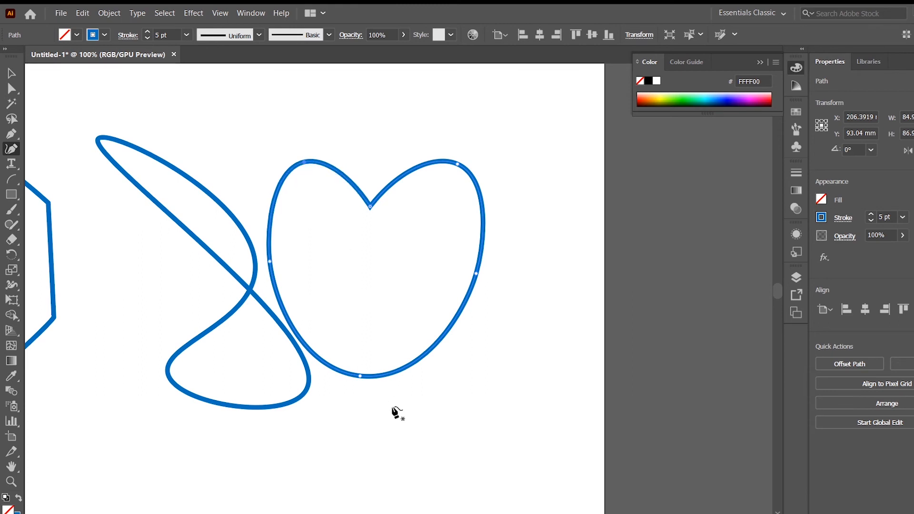
double_click(361, 376)
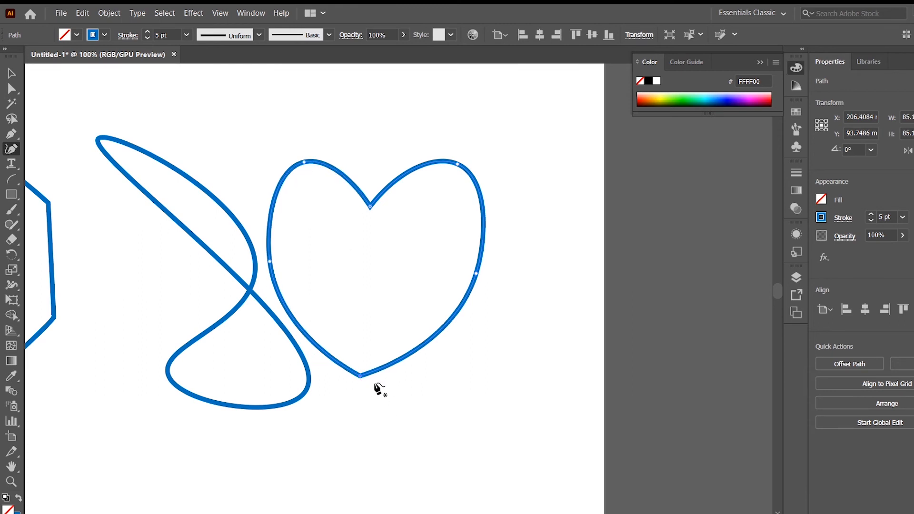
click(475, 274)
- Select all three closed paths on the artboard and delete them
drag(425, 253, 479, 218)
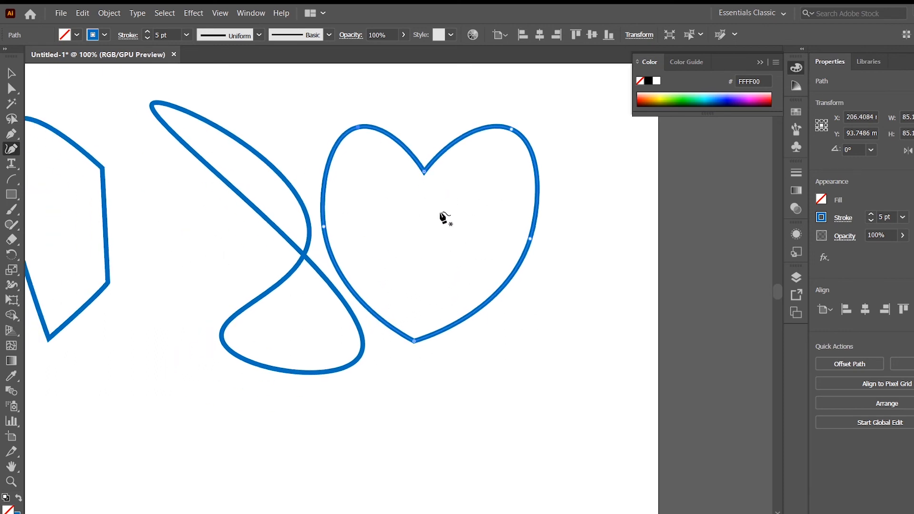
click(11, 72)
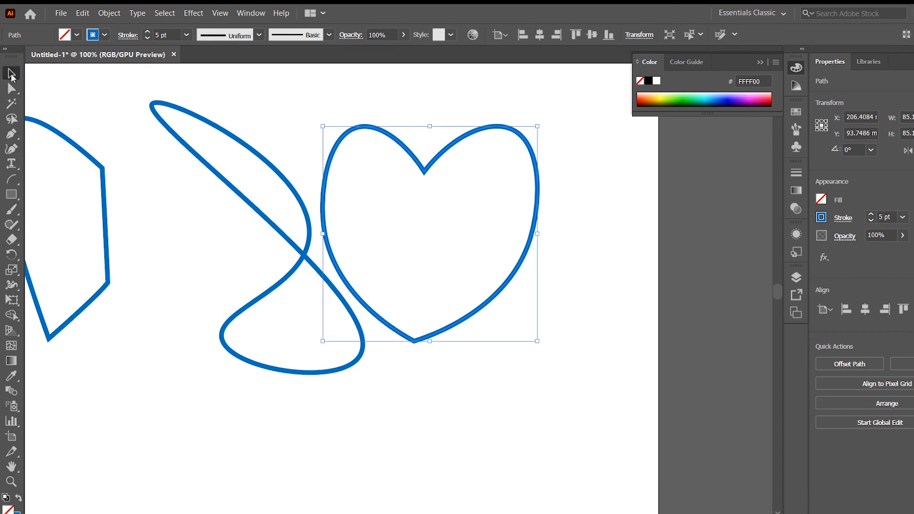
drag(108, 189, 446, 333)
key(Delete)
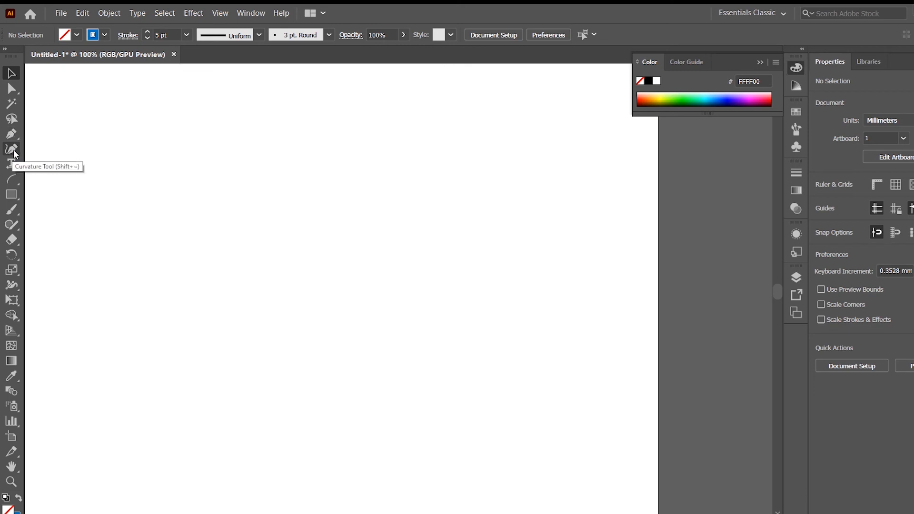
- Review the keyboard shortcuts assigned to the tools, including the Curvature Tool, and close the list
click(109, 13)
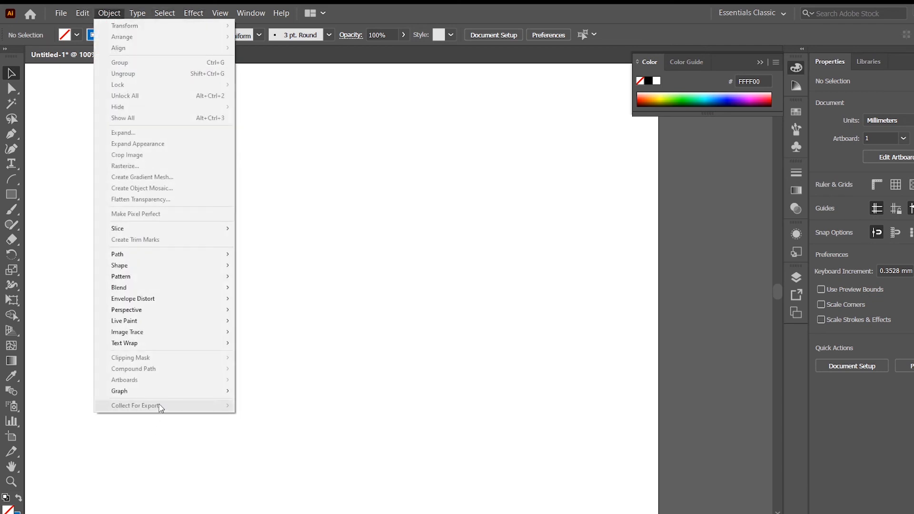
mouse_move(82, 13)
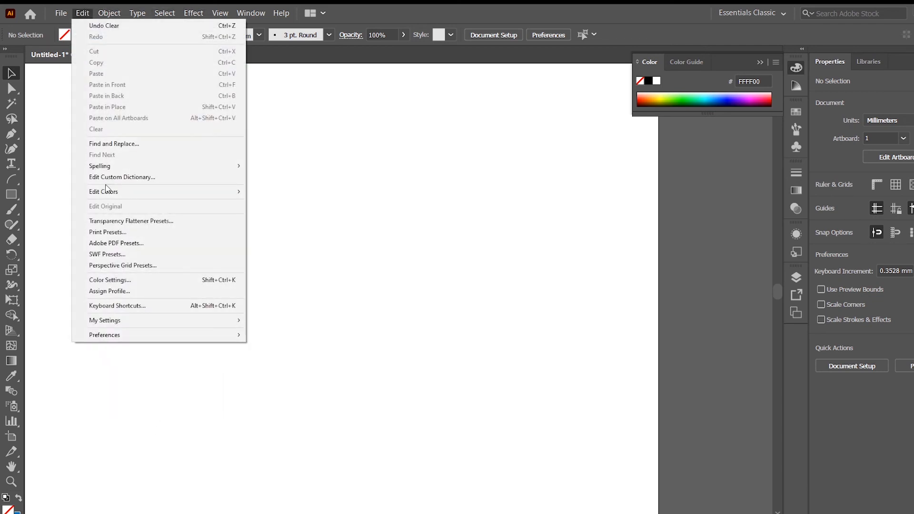
click(162, 305)
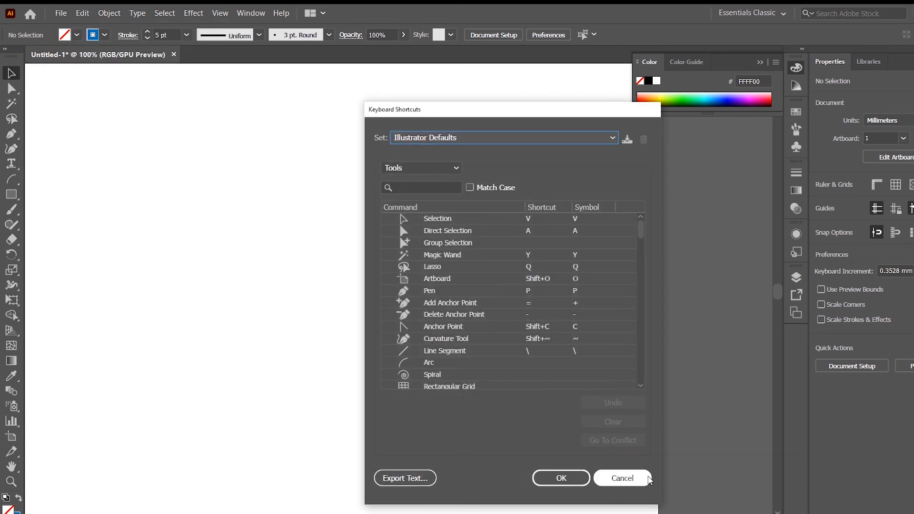
click(602, 476)
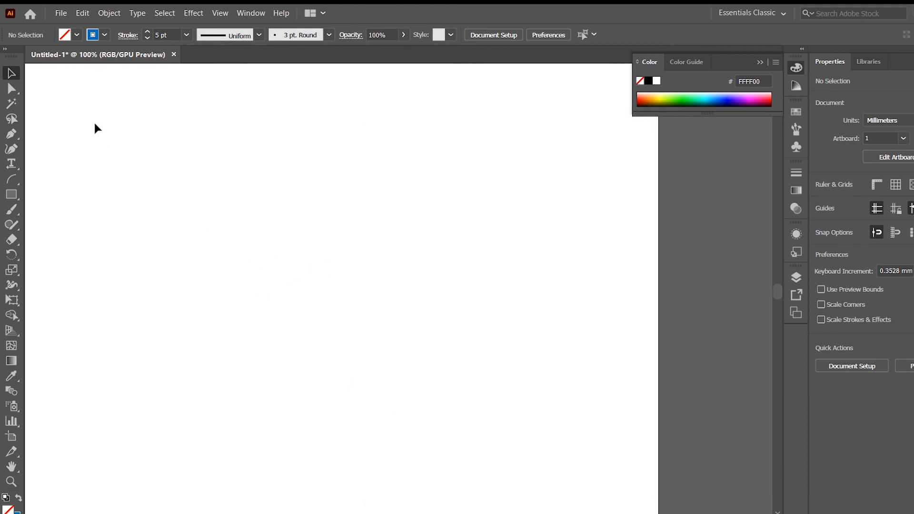
- Turn off the rubber band preview for the Curvature Tool in the Selection & Anchor Display preferences
click(83, 12)
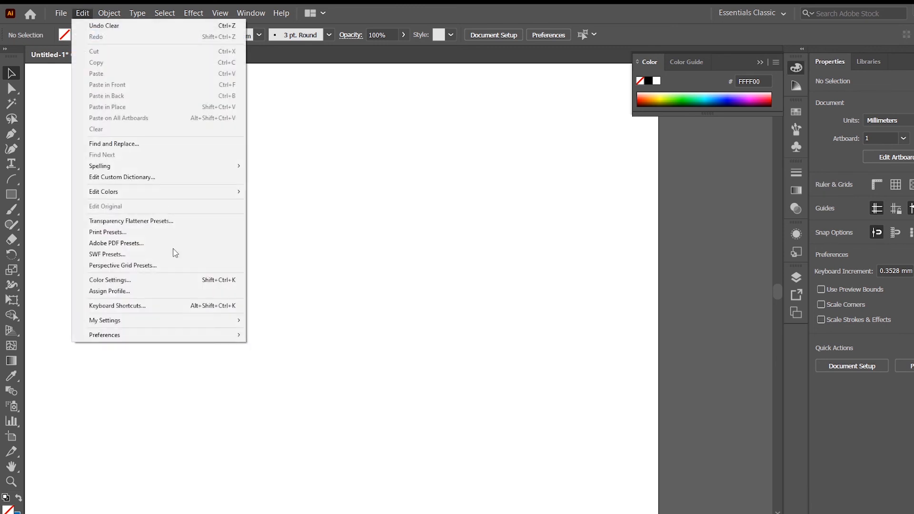
click(78, 11)
click(80, 13)
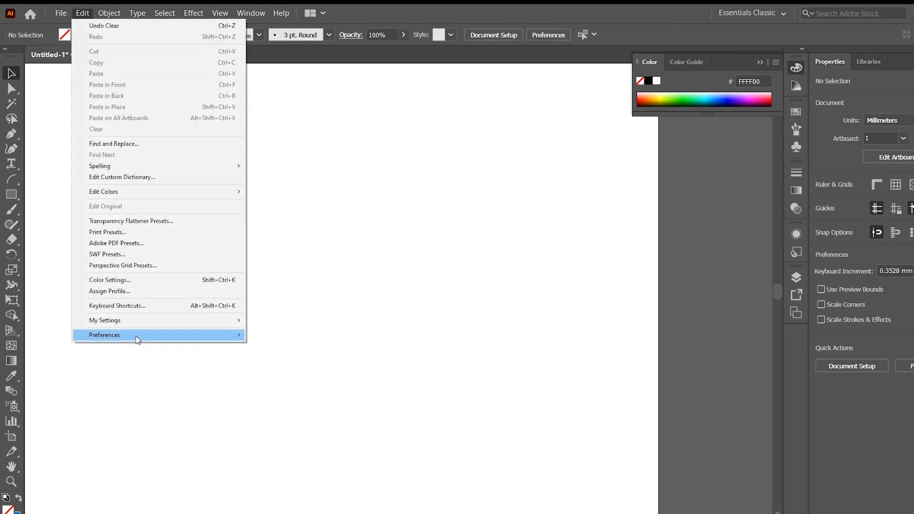
mouse_move(138, 336)
click(305, 346)
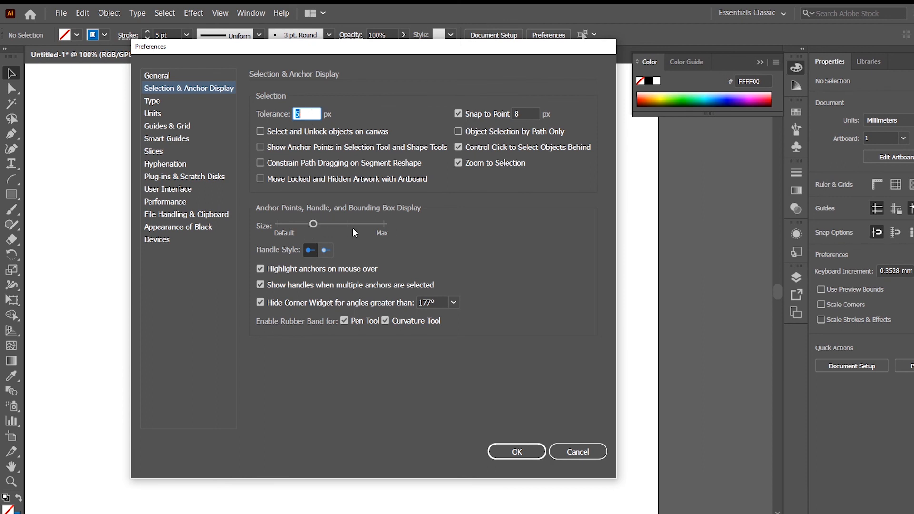
drag(314, 224, 387, 227)
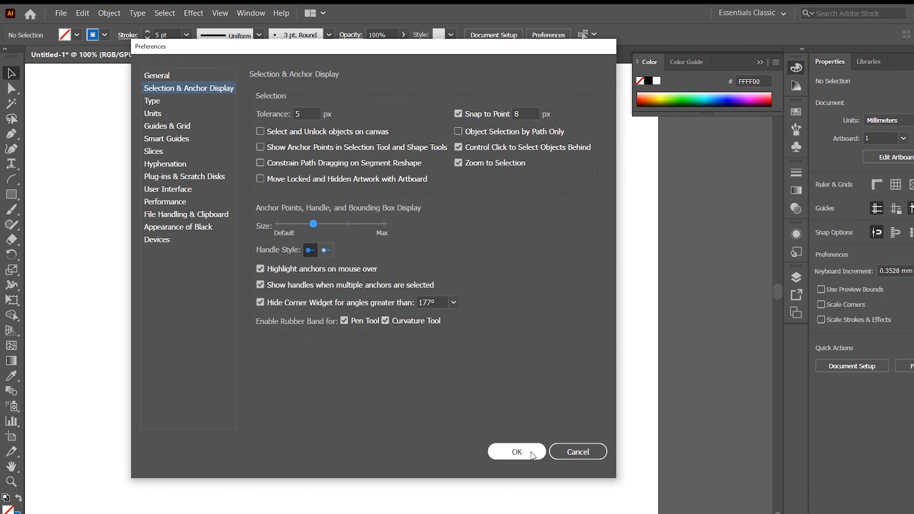
click(389, 320)
click(535, 453)
- Draw a closed, roughly circular four-point path with the Curvature tool, about 81 mm wide and 82 mm high, and switch to the Selection tool
click(11, 148)
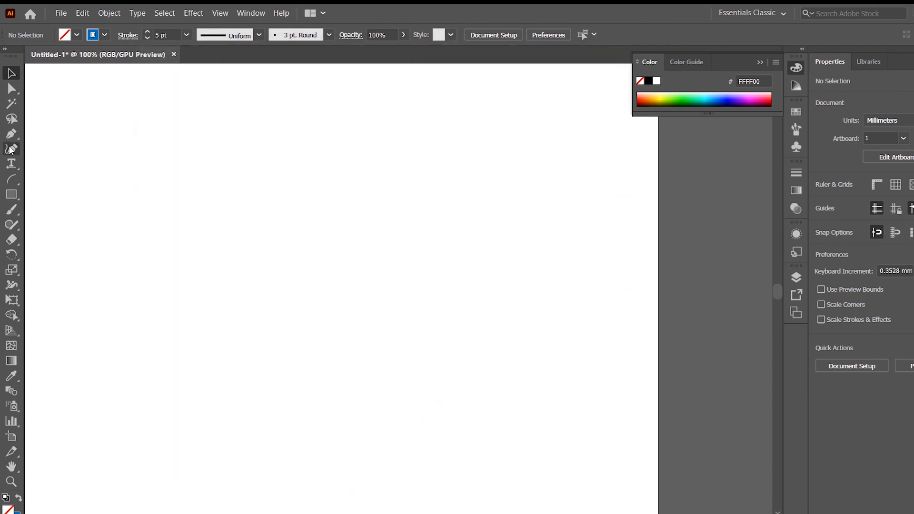
click(169, 204)
click(338, 188)
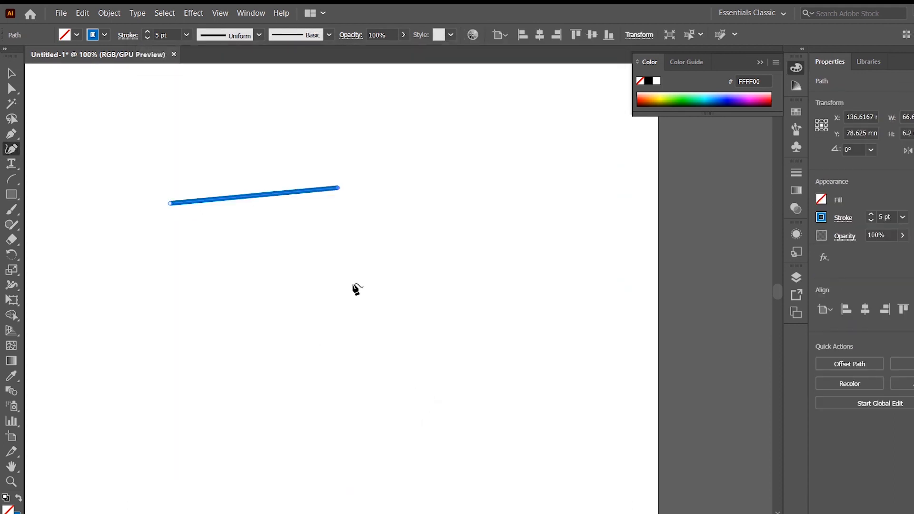
click(354, 284)
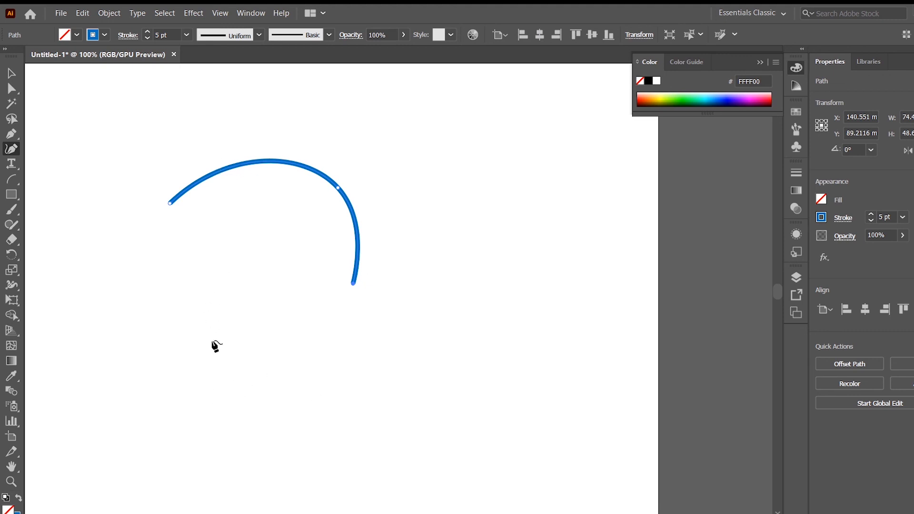
click(218, 360)
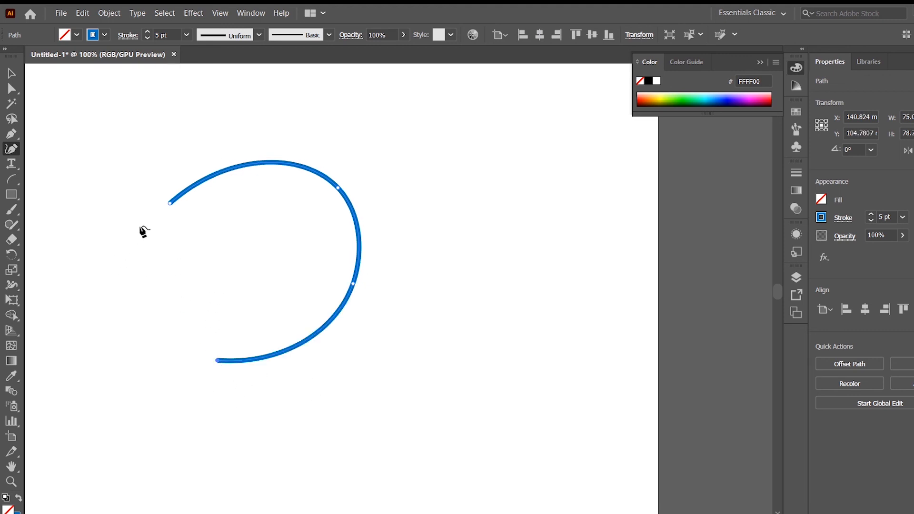
click(170, 204)
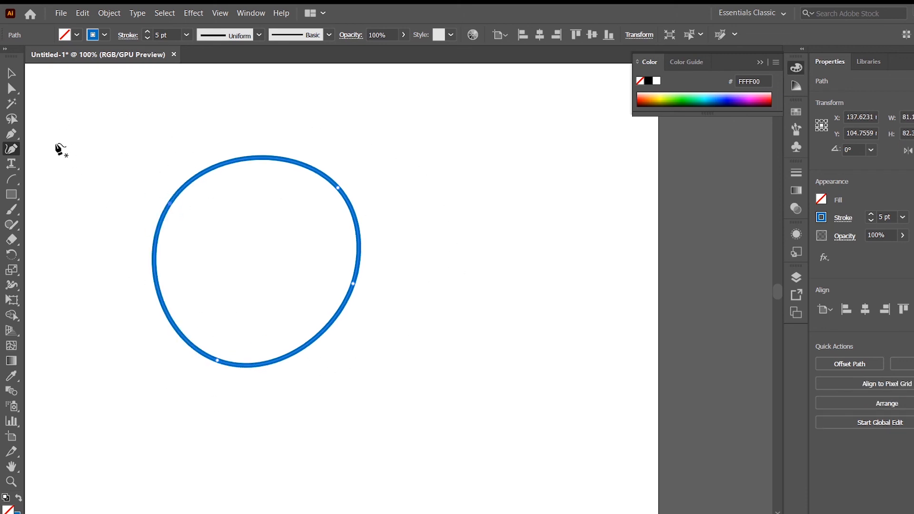
click(11, 74)
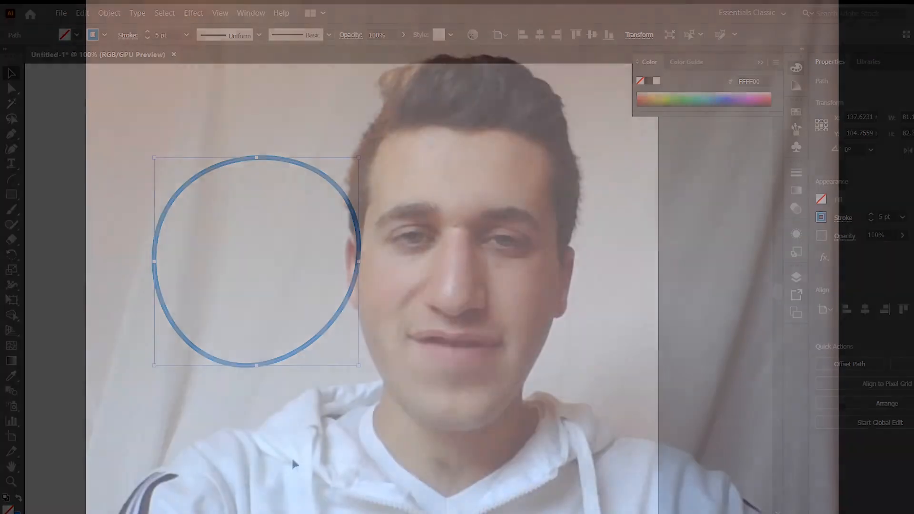